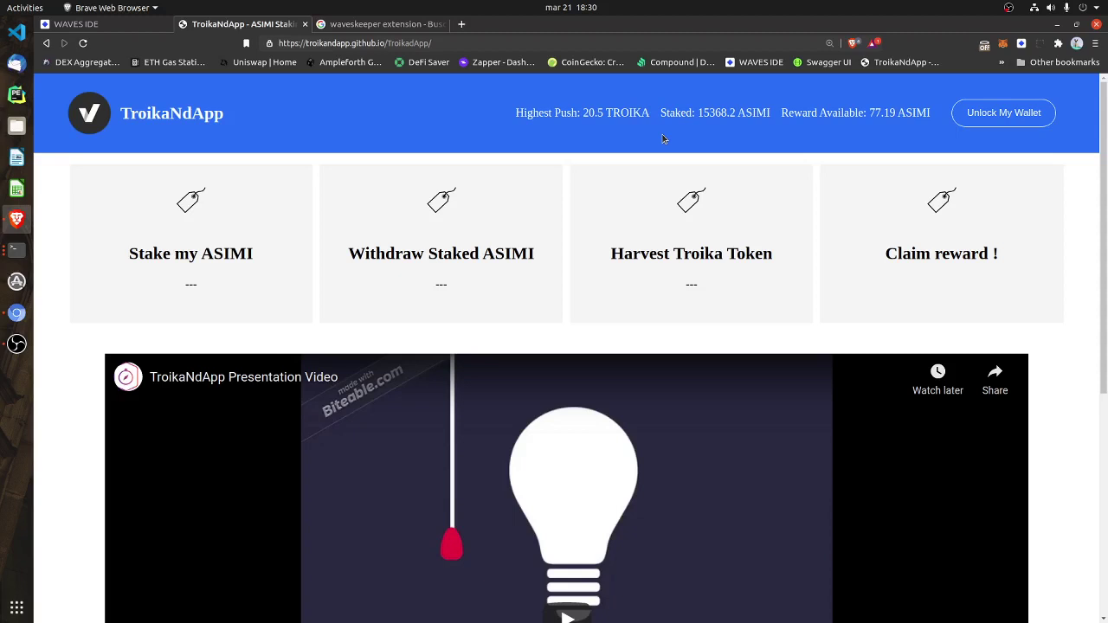
Look at the Waves Keeper extension's Chrome Web Store page and its login popup, and return to the TroikaNdApp page.
{"action": "left_click", "coordinate": [380, 25]}
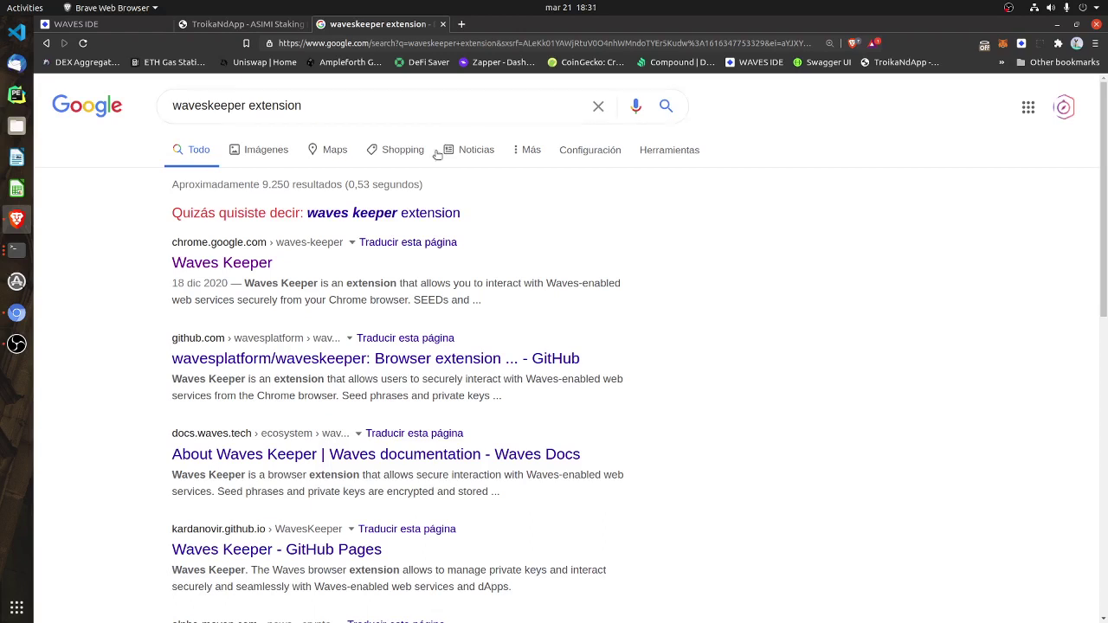
{"action": "left_click", "coordinate": [239, 267]}
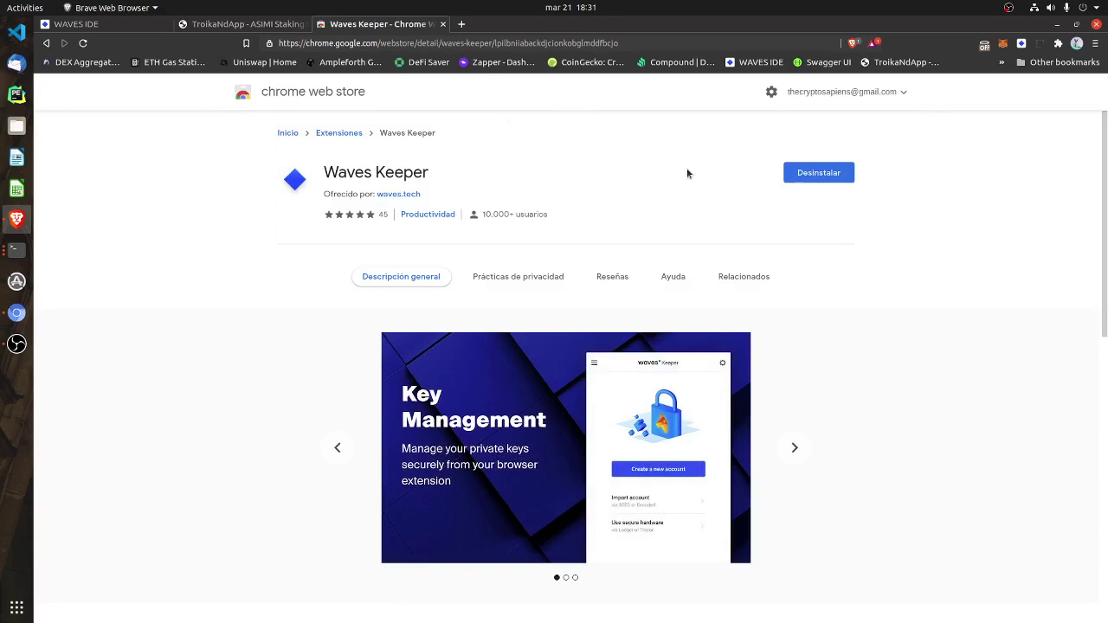
{"action": "left_click", "coordinate": [1022, 43]}
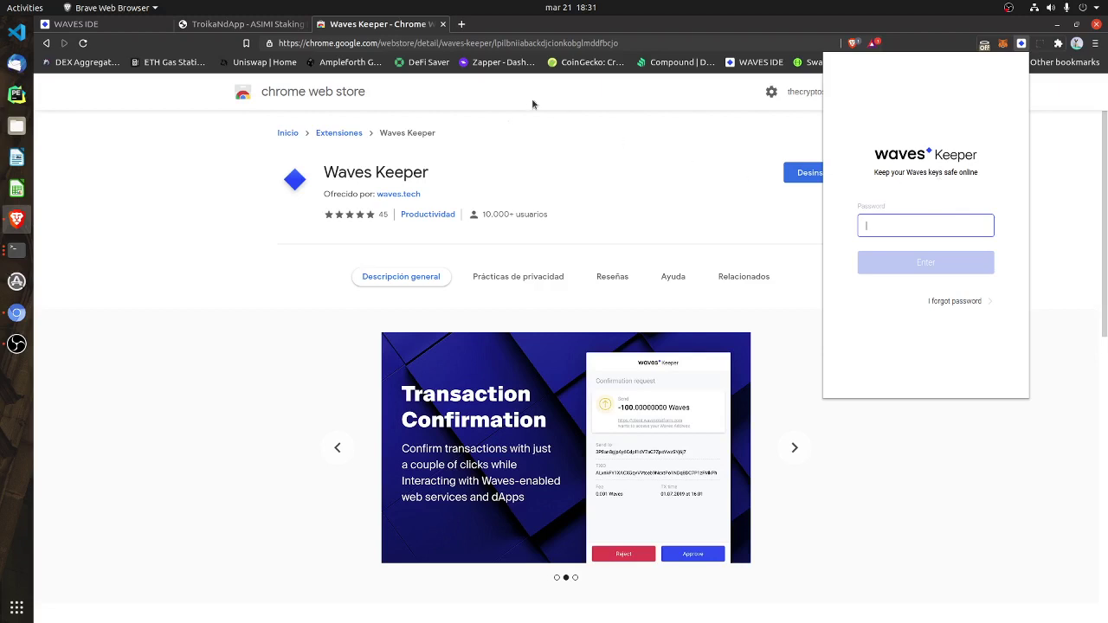
{"action": "left_click", "coordinate": [443, 28]}
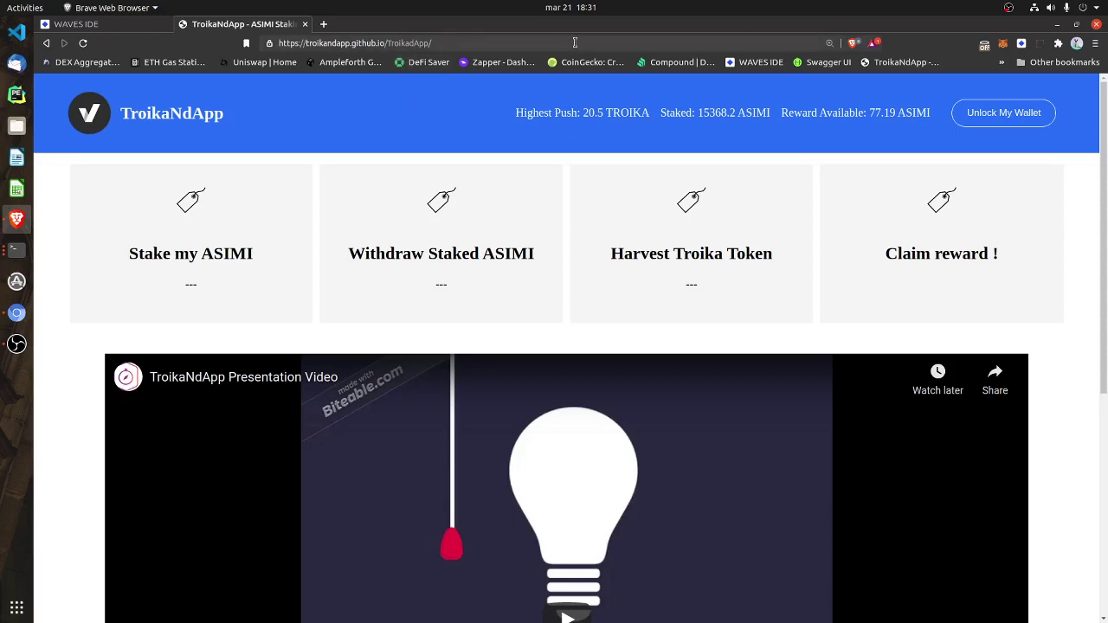
{"action": "key", "text": "ctrl+l"}
{"action": "left_click", "coordinate": [480, 114]}
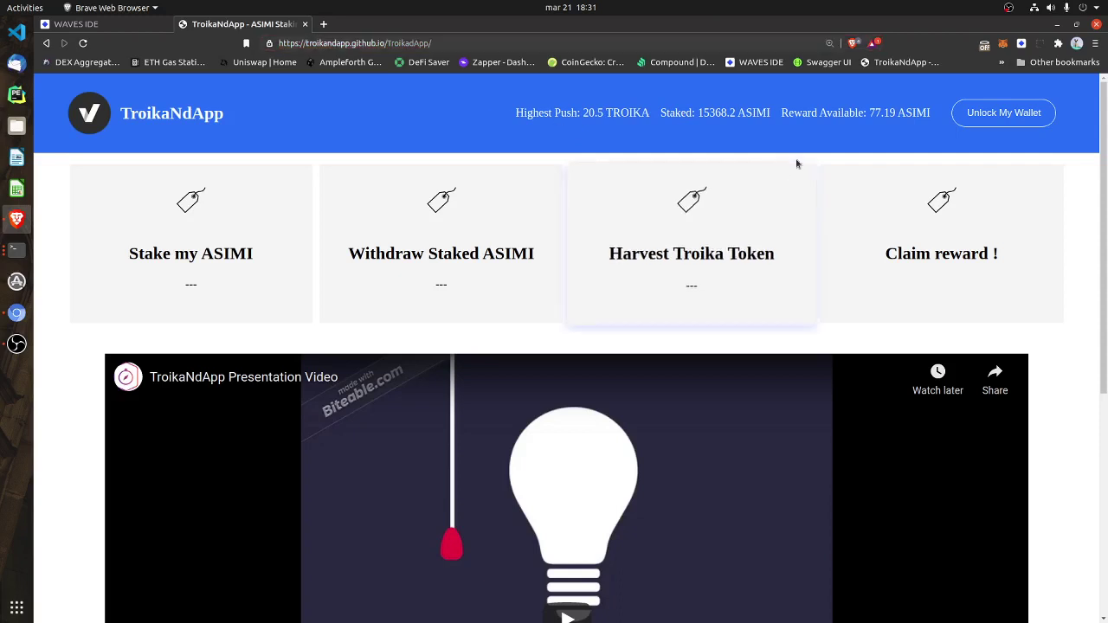
Unlock the wallet by entering the Waves Keeper password and authorise the dApp's access to the Waves address.
{"action": "left_click", "coordinate": [1020, 121]}
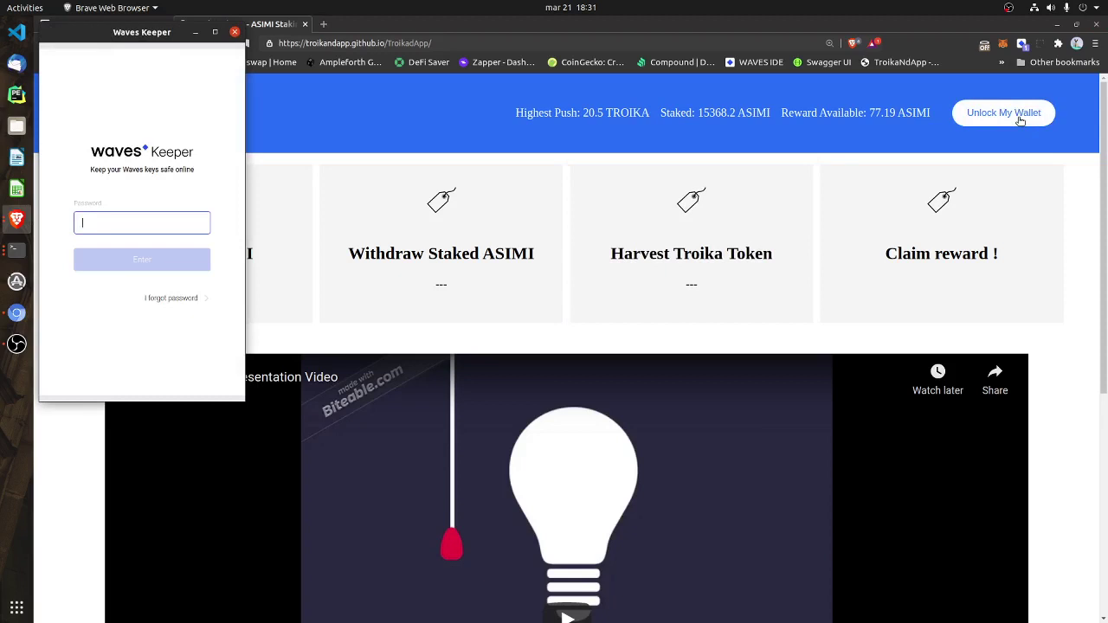
{"action": "type", "text": "**********"}
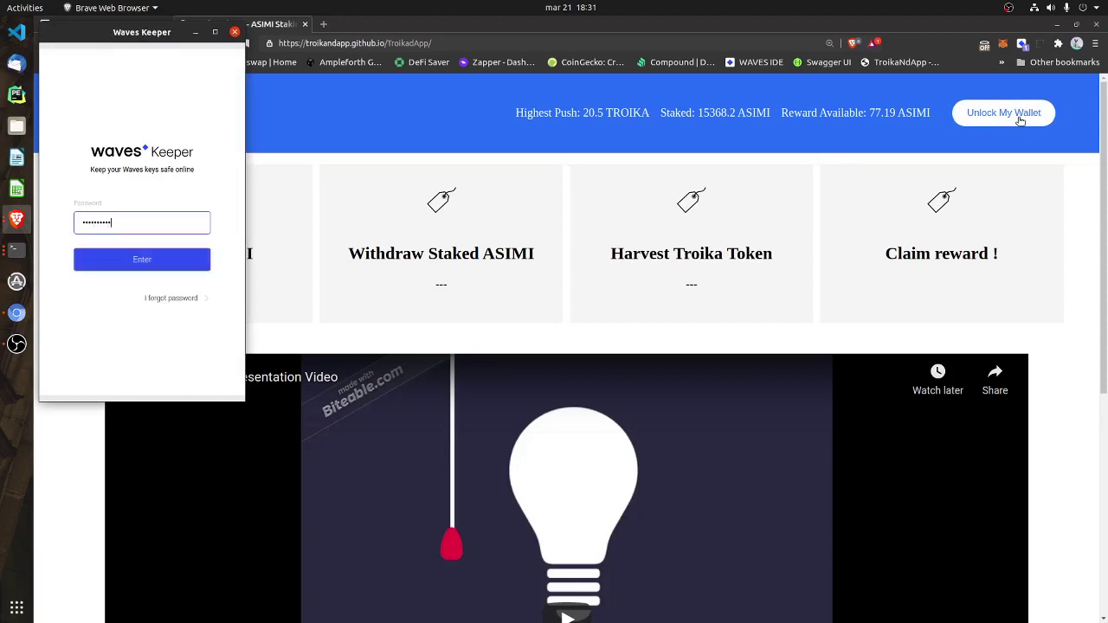
{"action": "key", "text": "Return"}
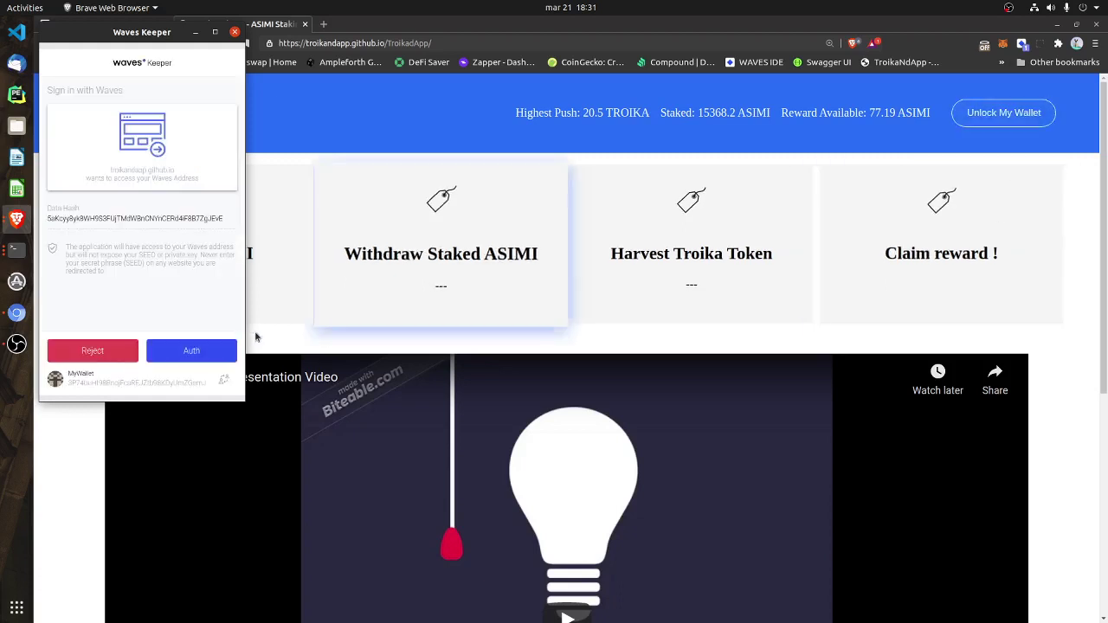
{"action": "left_click", "coordinate": [196, 349]}
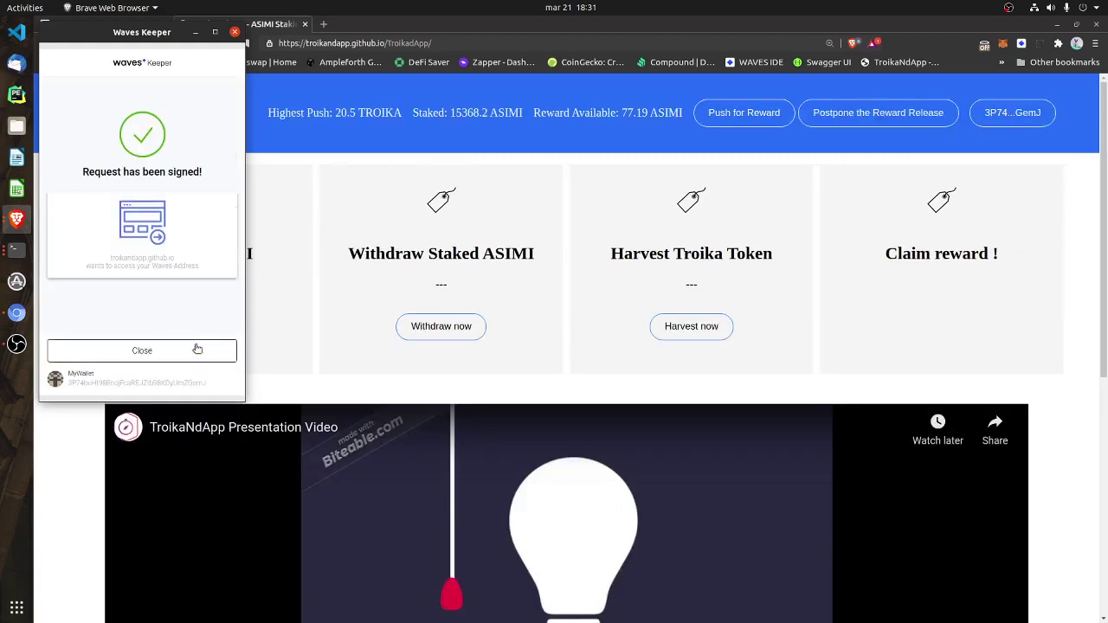
{"action": "left_click", "coordinate": [197, 350]}
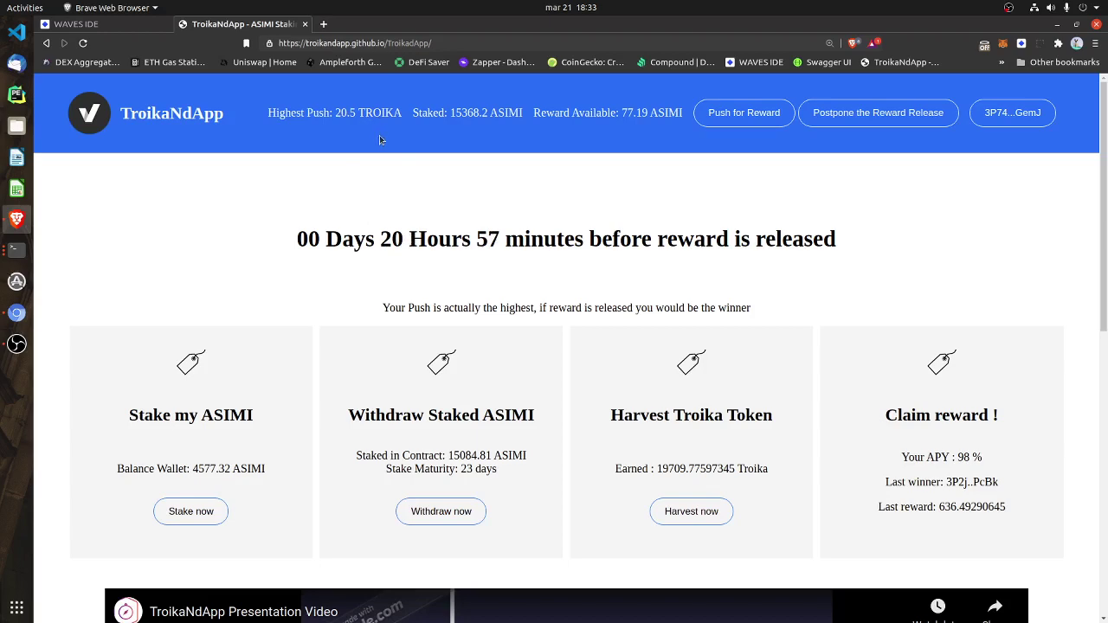
Open the ASIMI staking form and check the wallet balance on the Stake my ASIMI card.
{"action": "scroll", "coordinate": [400, 299], "scroll_direction": "down", "scroll_amount": 2}
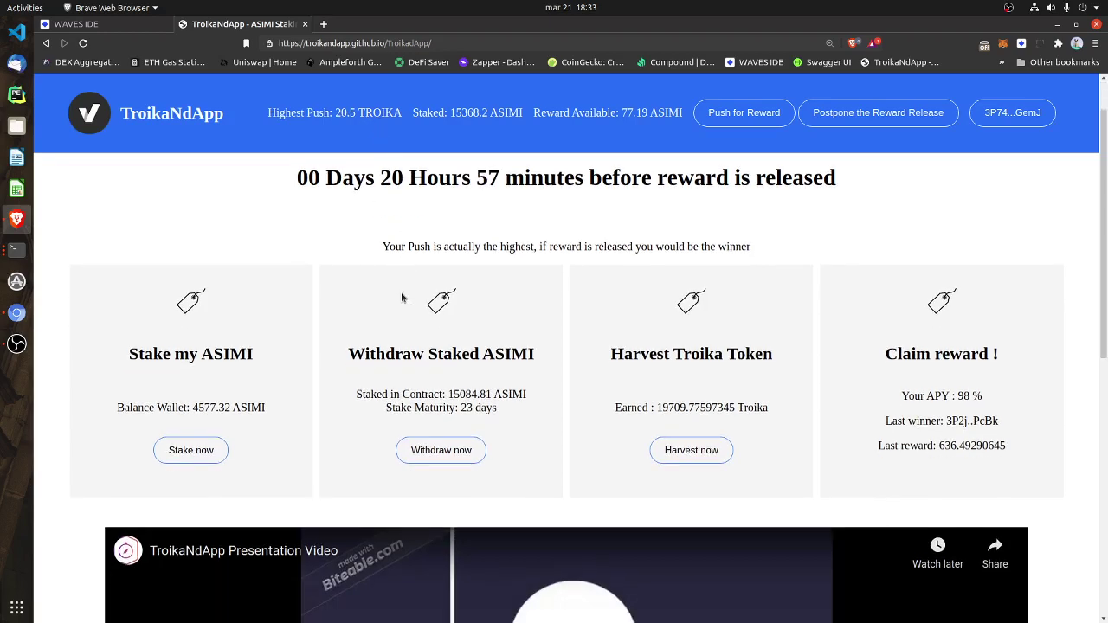
{"action": "scroll", "coordinate": [401, 297], "scroll_direction": "down", "scroll_amount": 1}
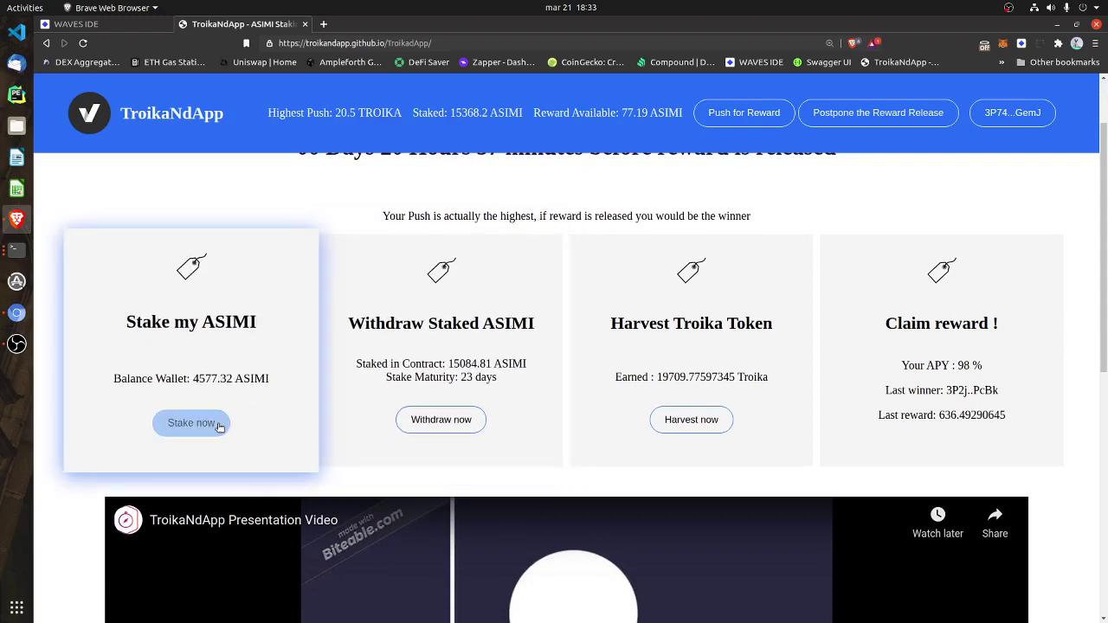
{"action": "left_click", "coordinate": [191, 422]}
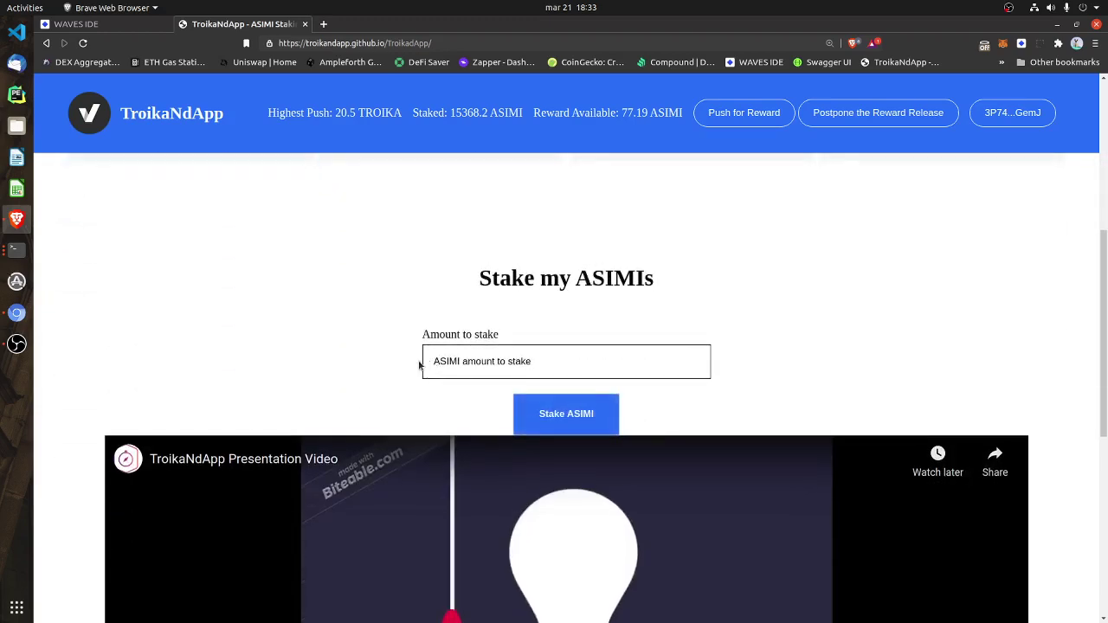
{"action": "scroll", "coordinate": [424, 365], "scroll_direction": "up", "scroll_amount": 3}
{"action": "scroll", "coordinate": [415, 363], "scroll_direction": "up", "scroll_amount": 2}
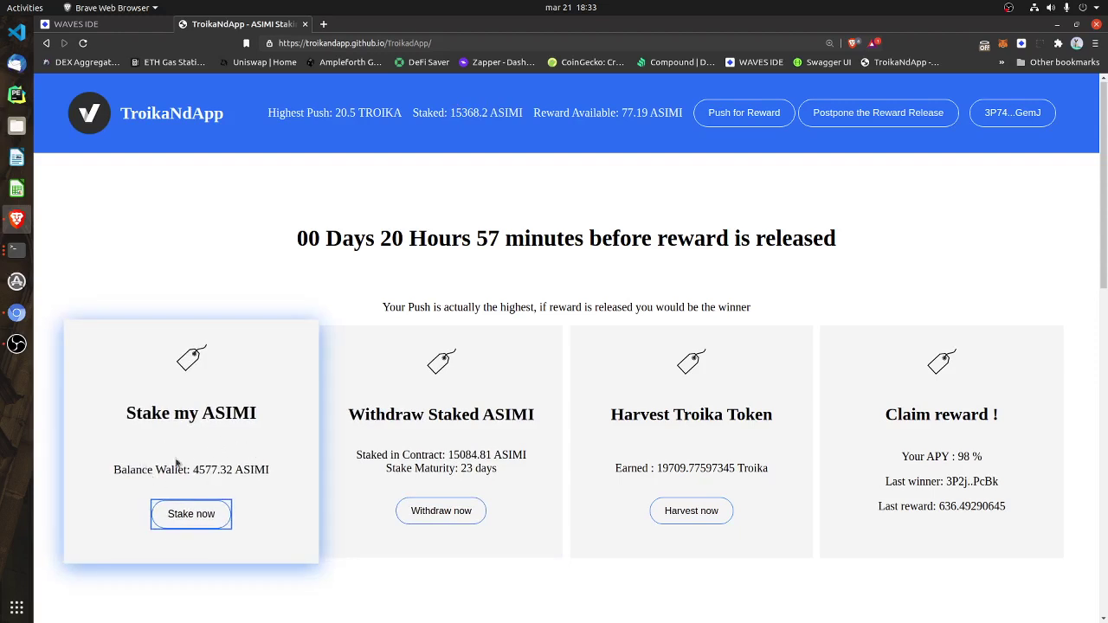
{"action": "scroll", "coordinate": [210, 452], "scroll_direction": "down", "scroll_amount": 2}
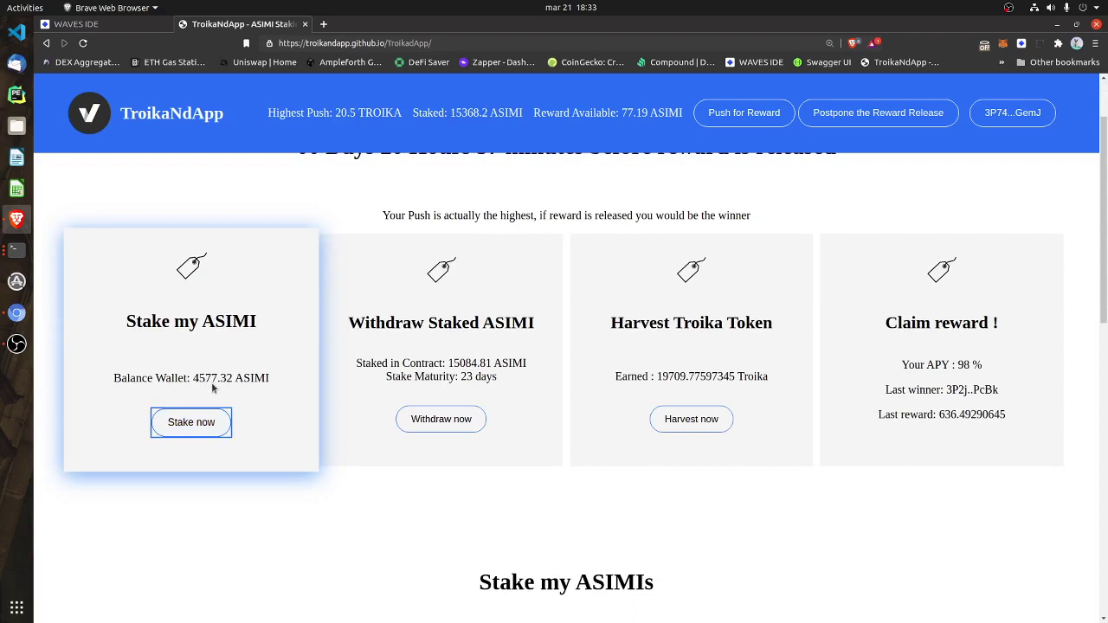
{"action": "key", "text": "Return"}
{"action": "scroll", "coordinate": [329, 446], "scroll_direction": "down", "scroll_amount": 2}
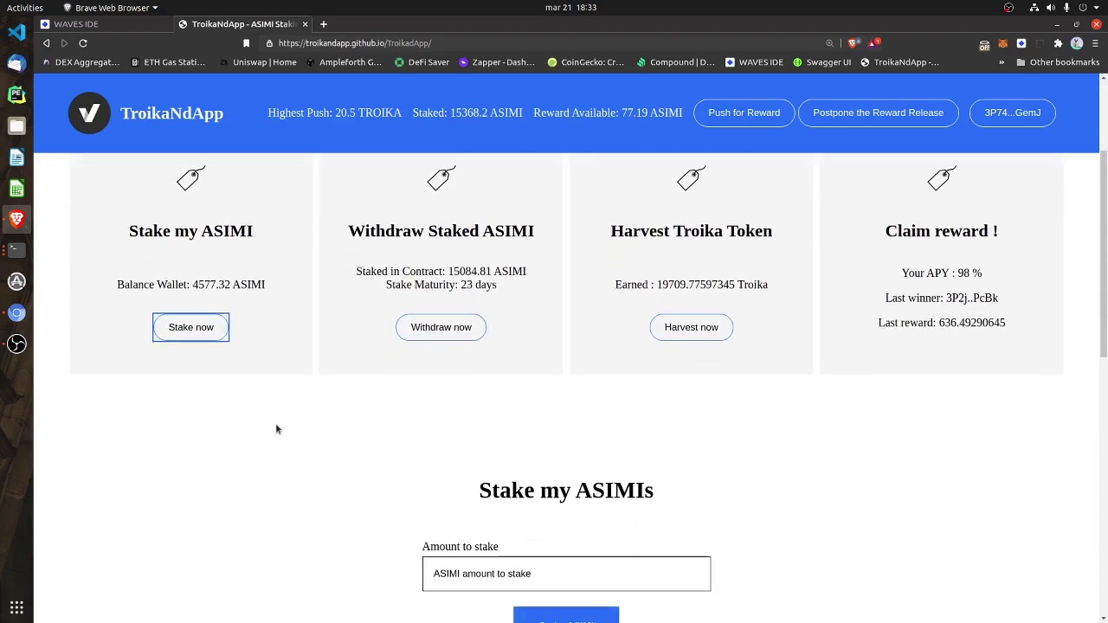
Enter 4577.32 as the ASIMI amount to stake.
{"action": "left_click", "coordinate": [452, 581]}
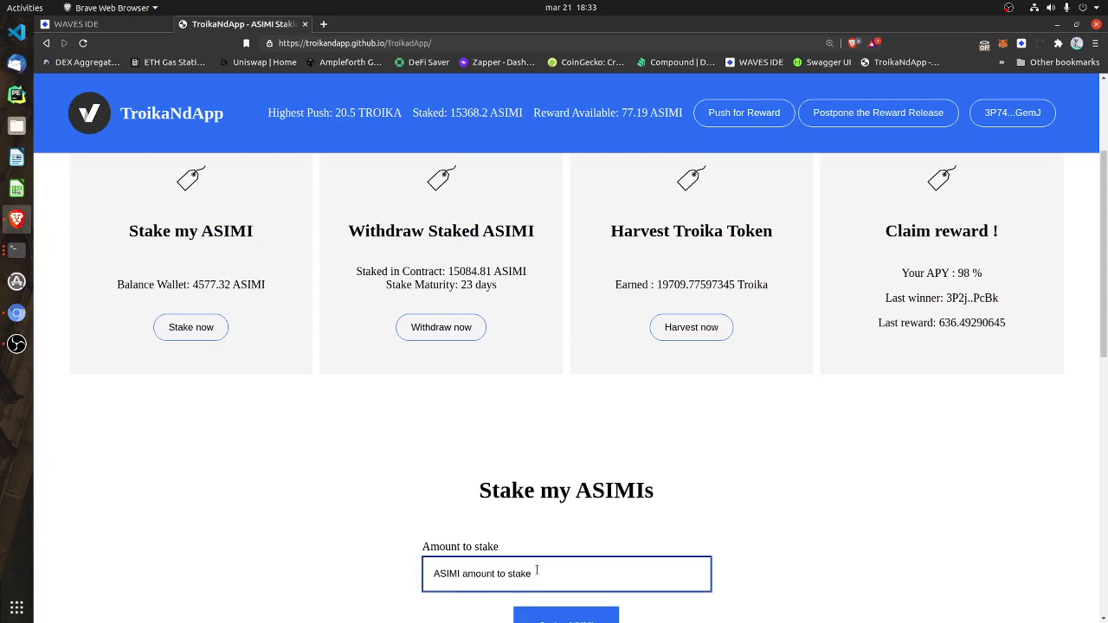
{"action": "type", "text": "4577.32"}
{"action": "left_click_drag", "start_coordinate": [492, 578], "coordinate": [425, 574]}
{"action": "type", "text": "2"}
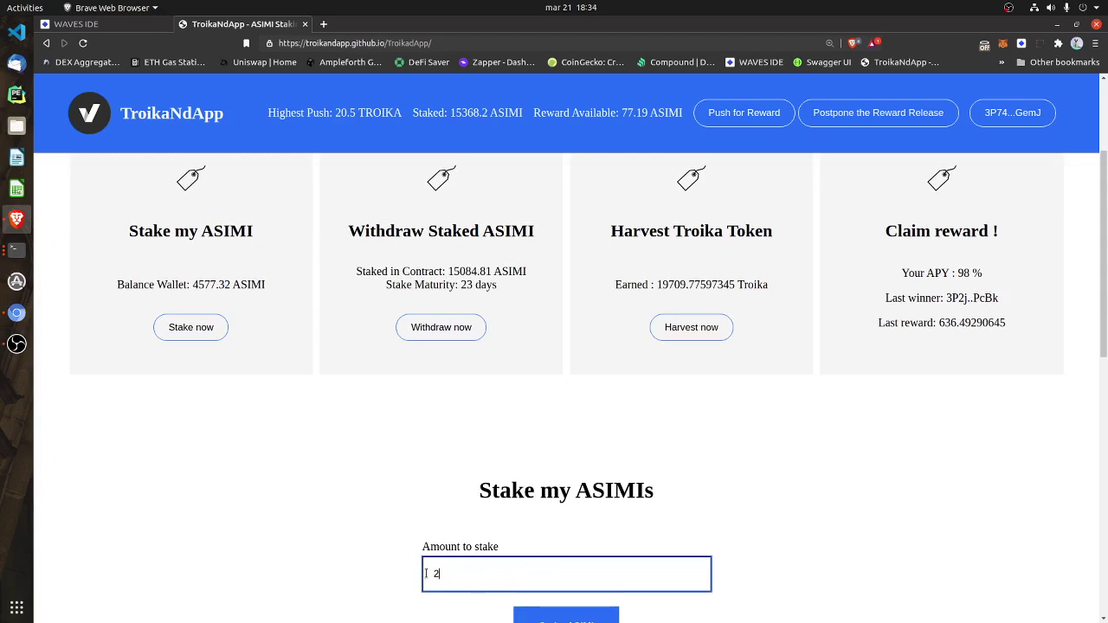
{"action": "key", "text": "ctrl+z"}
{"action": "left_click", "coordinate": [431, 525]}
{"action": "scroll", "coordinate": [485, 537], "scroll_direction": "down", "scroll_amount": 1}
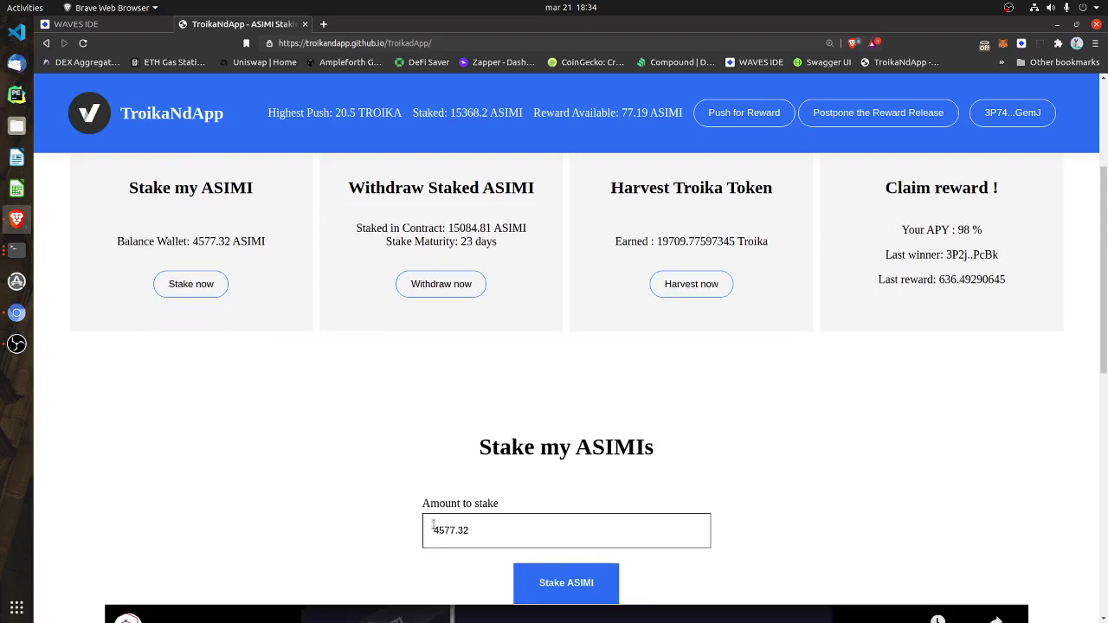
Submit the ASIMI stake, highlight the transaction fee in the Waves Keeper confirmation request and approve the request.
{"action": "left_click", "coordinate": [554, 572]}
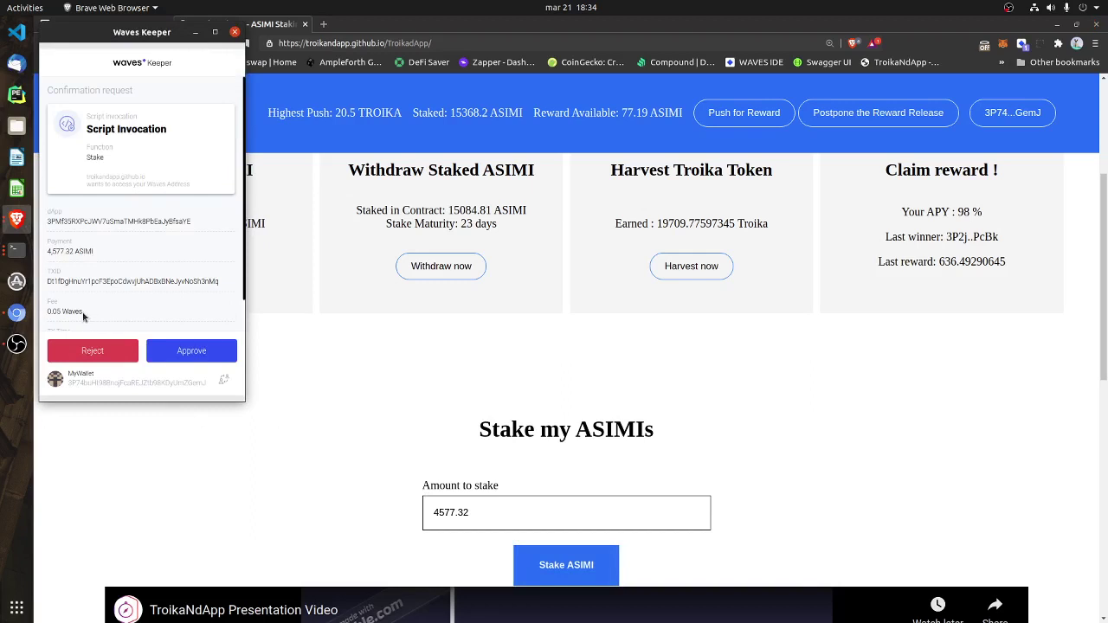
{"action": "left_click_drag", "start_coordinate": [56, 325], "coordinate": [45, 310]}
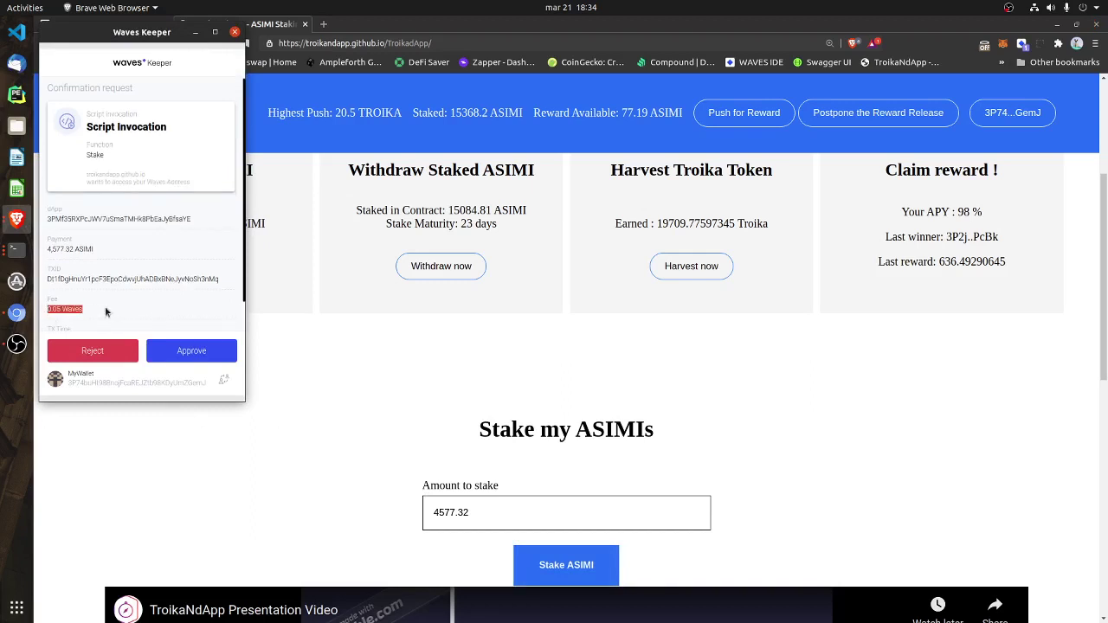
{"action": "left_click", "coordinate": [46, 308]}
{"action": "left_click_drag", "start_coordinate": [47, 308], "coordinate": [93, 313]}
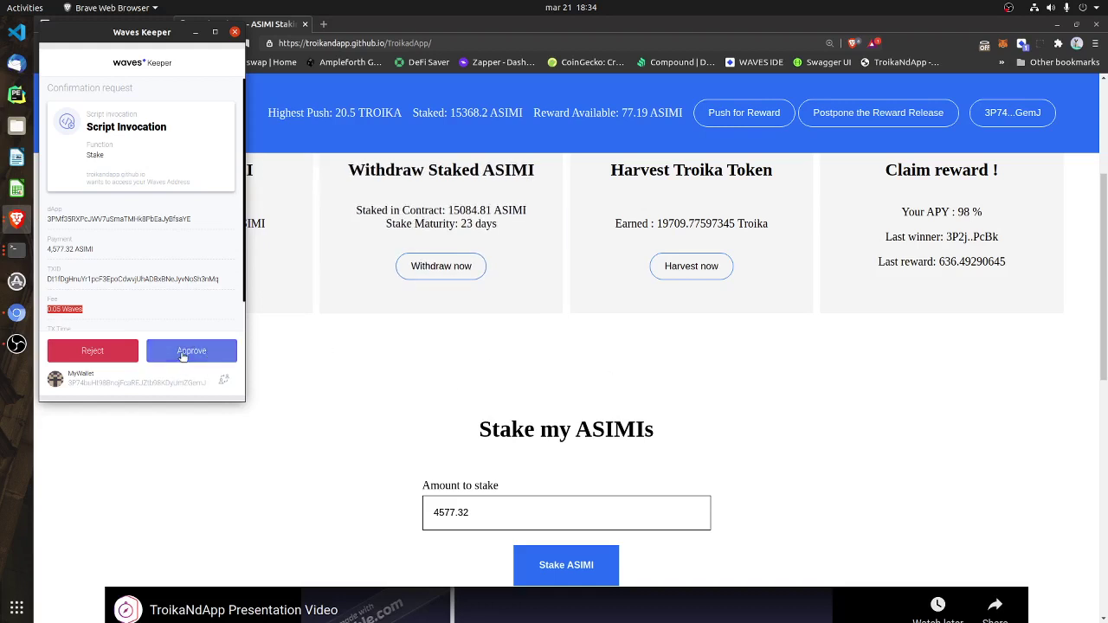
{"action": "left_click", "coordinate": [76, 309]}
{"action": "triple_click", "coordinate": [73, 310]}
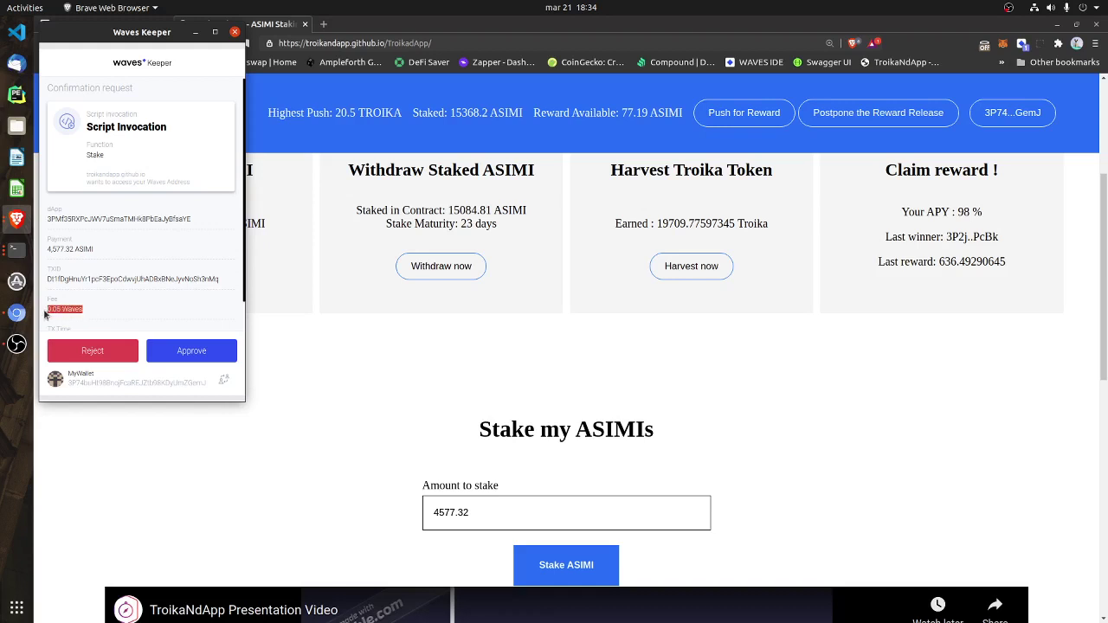
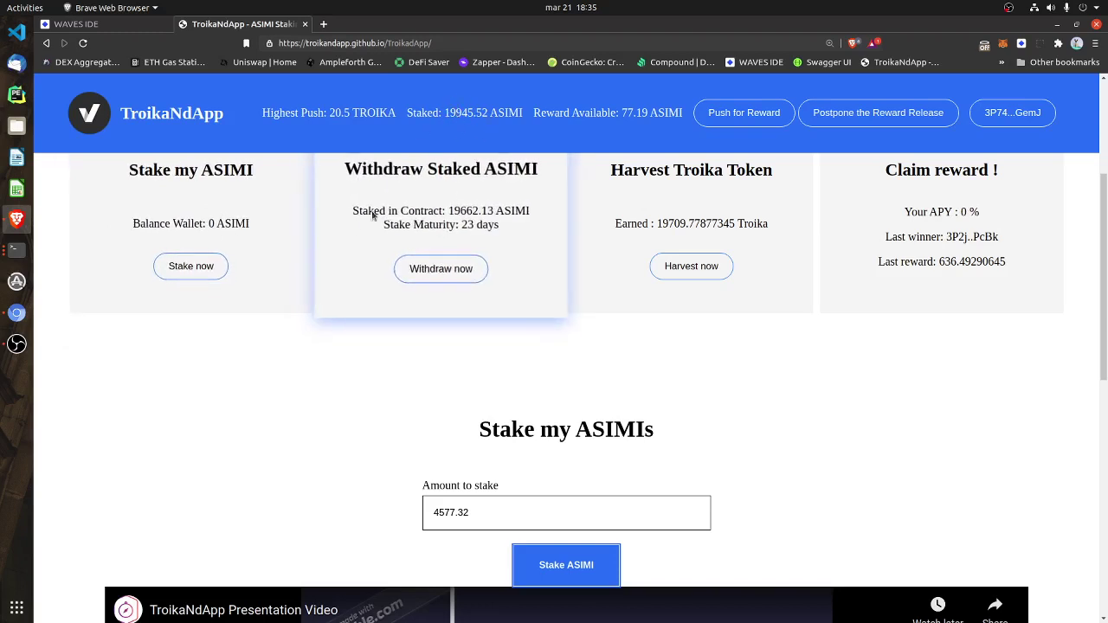
Review the Withdraw Staked ASIMI card and try to submit 15 ASIMI in the staking form.
{"action": "scroll", "coordinate": [456, 290], "scroll_direction": "up", "scroll_amount": 1}
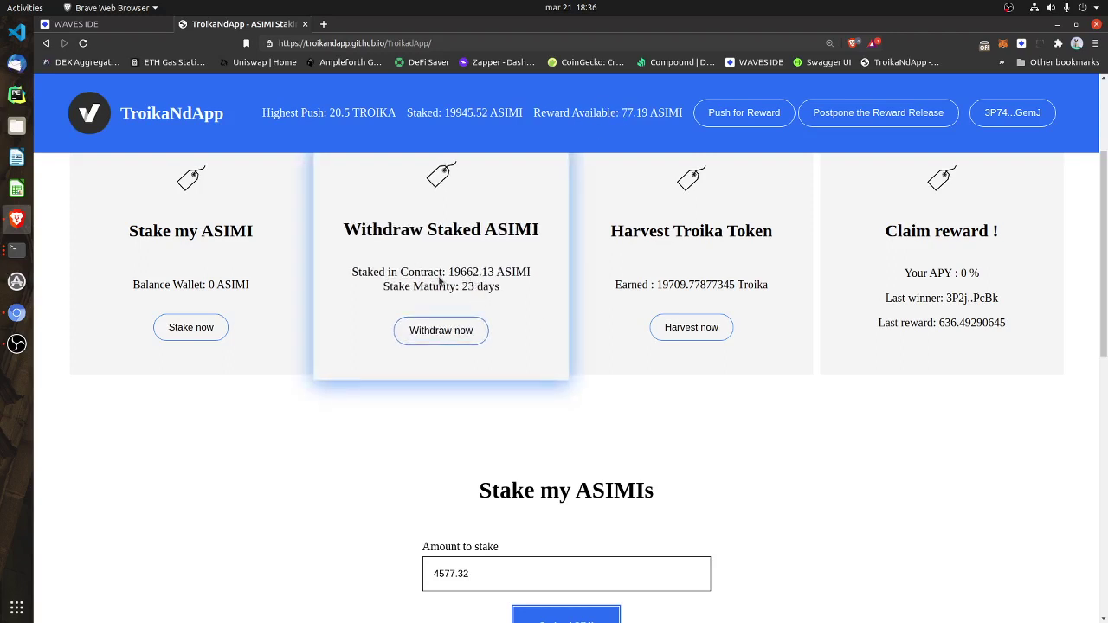
{"action": "scroll", "coordinate": [438, 281], "scroll_direction": "up", "scroll_amount": 3}
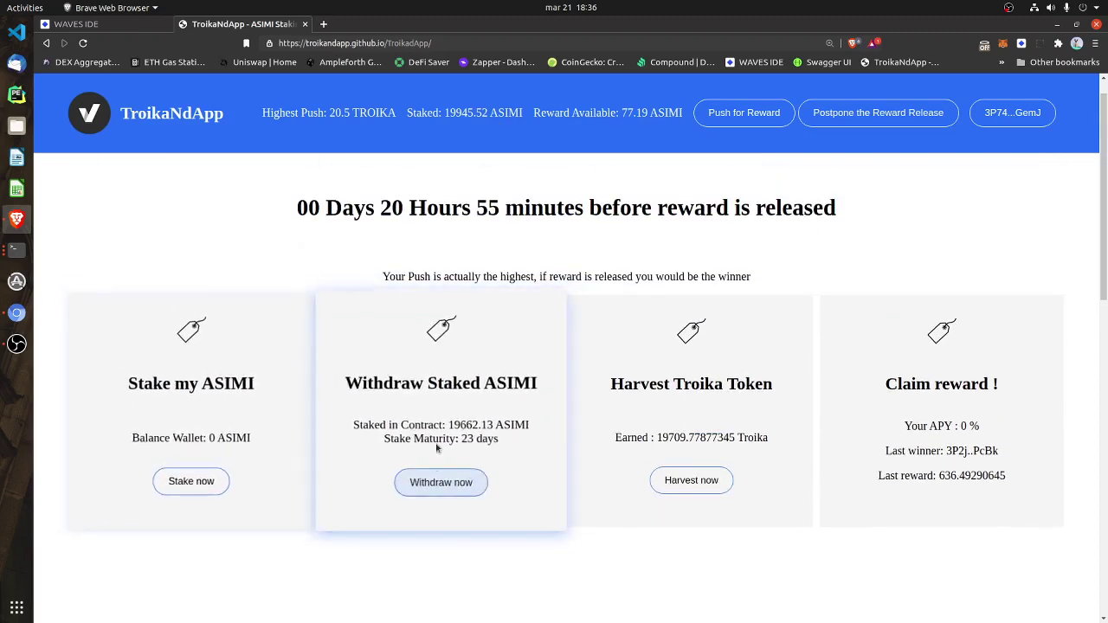
{"action": "scroll", "coordinate": [403, 374], "scroll_direction": "down", "scroll_amount": 1}
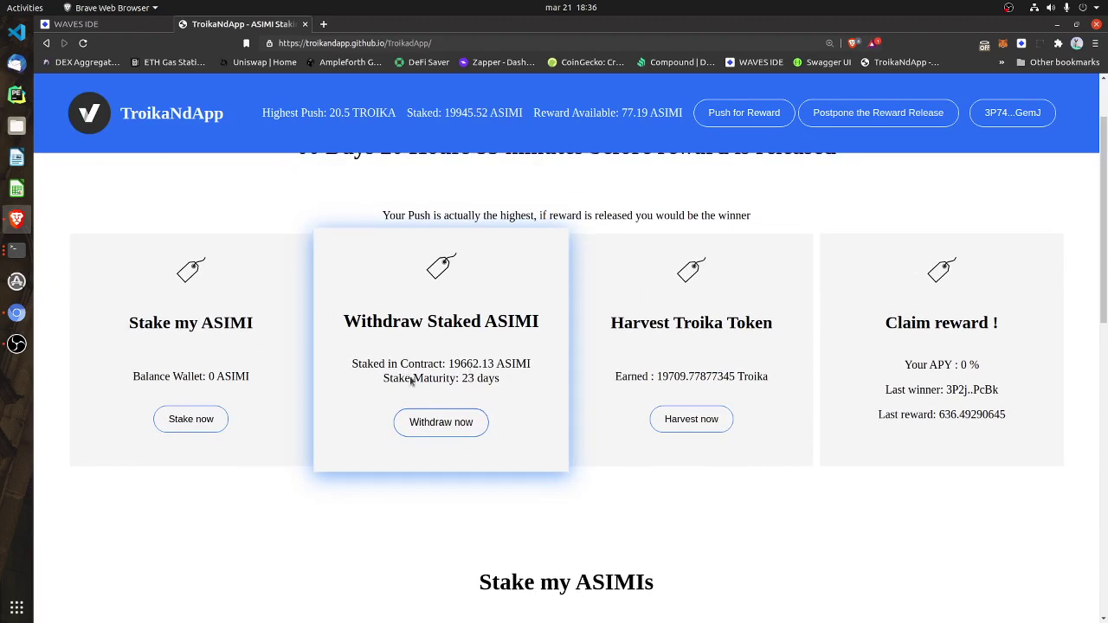
{"action": "scroll", "coordinate": [427, 369], "scroll_direction": "down", "scroll_amount": 2}
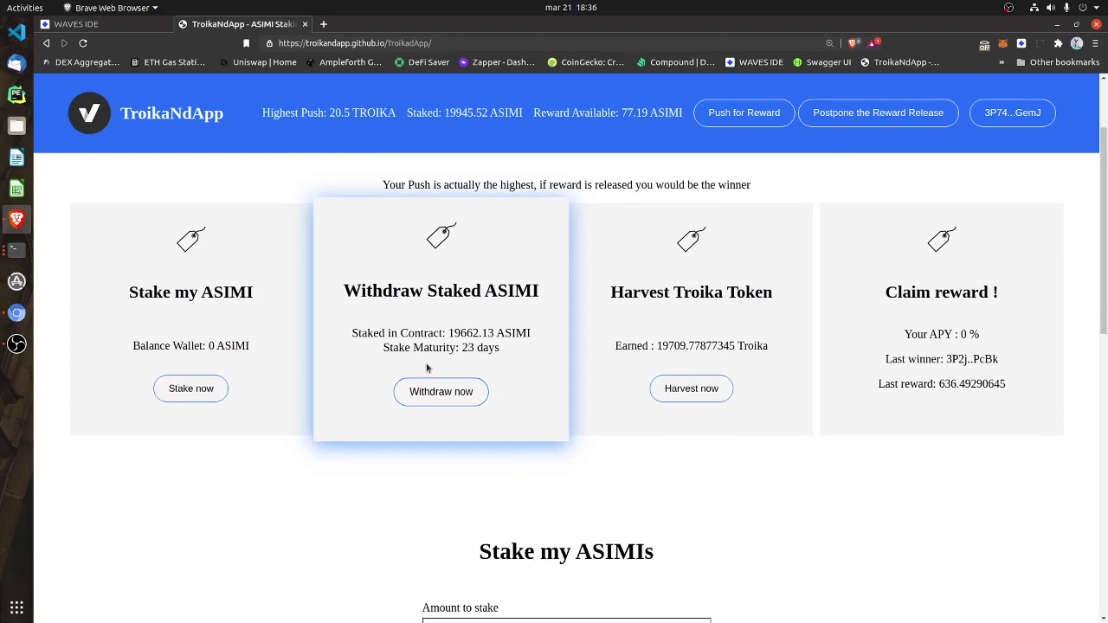
{"action": "double_click", "coordinate": [459, 575]}
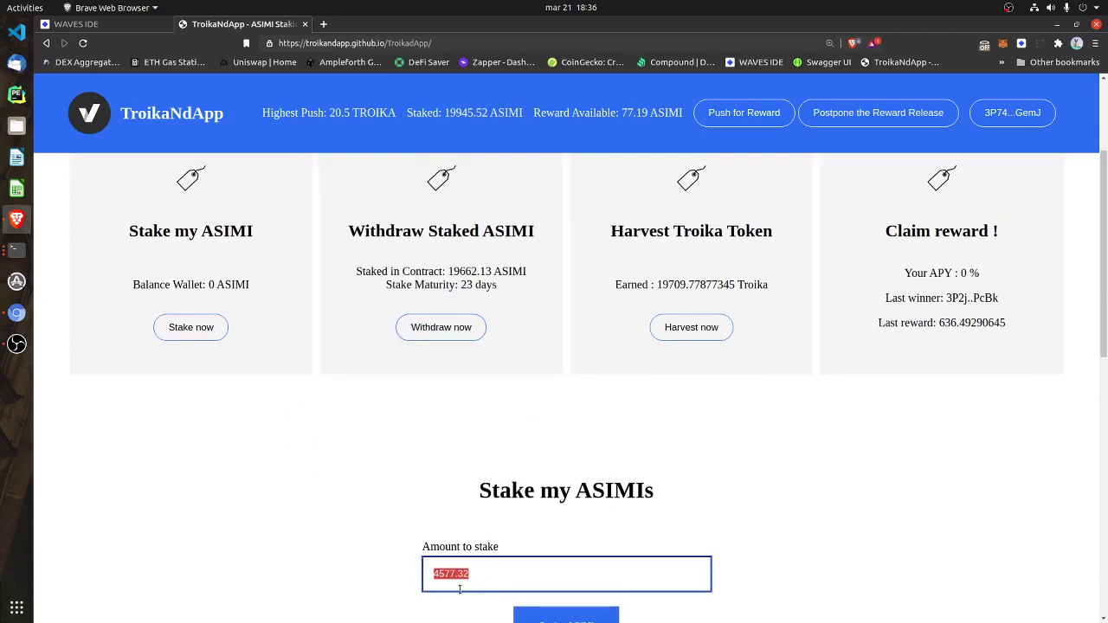
{"action": "type", "text": "15"}
{"action": "scroll", "coordinate": [457, 585], "scroll_direction": "down", "scroll_amount": 2}
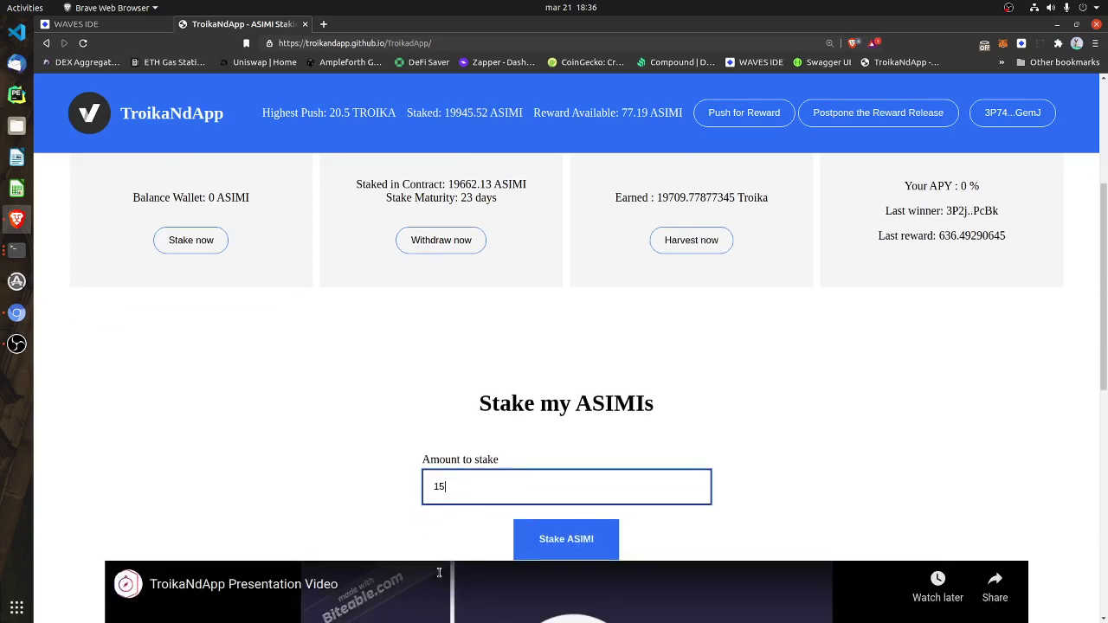
{"action": "left_click", "coordinate": [533, 534]}
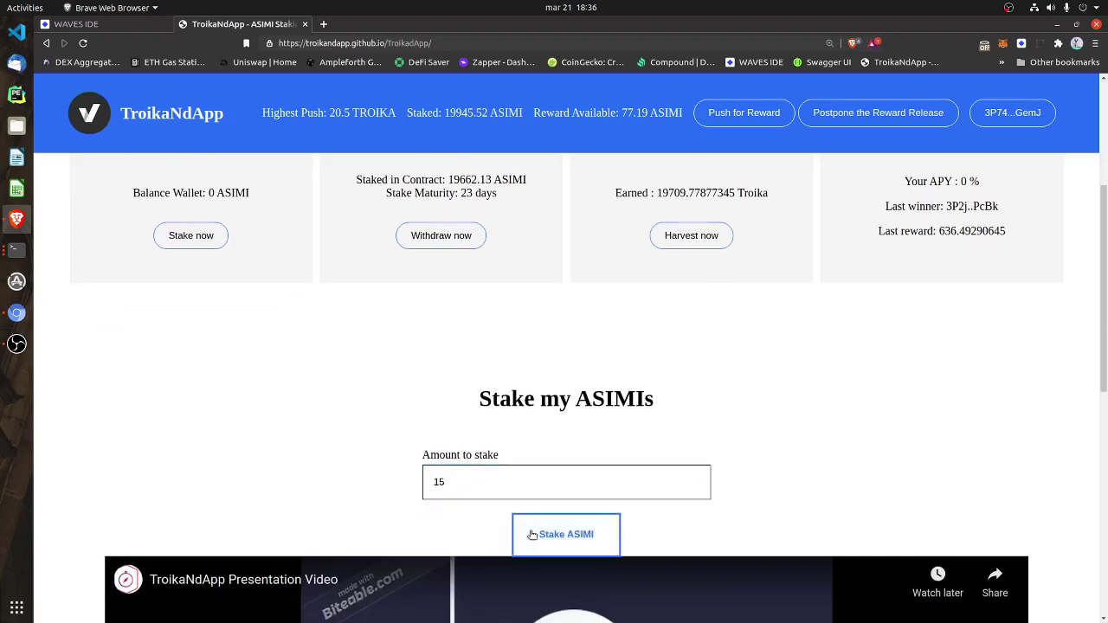
Open the Withdraw Staked ASIMI form and submit a withdrawal of 15 ASIMI.
{"action": "scroll", "coordinate": [392, 417], "scroll_direction": "up", "scroll_amount": 3}
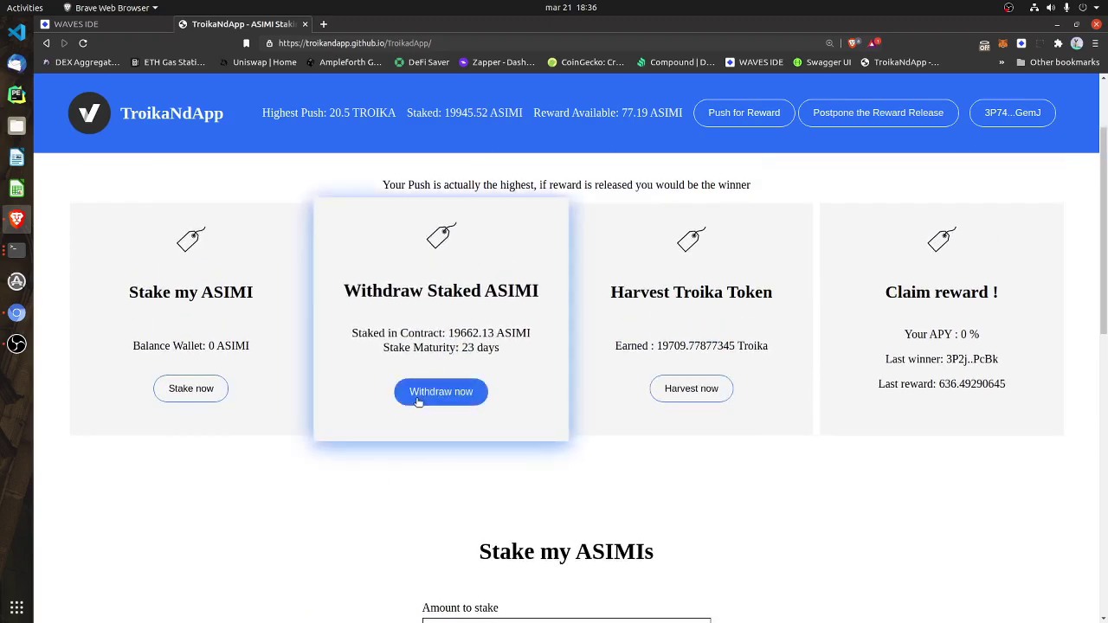
{"action": "left_click", "coordinate": [420, 398]}
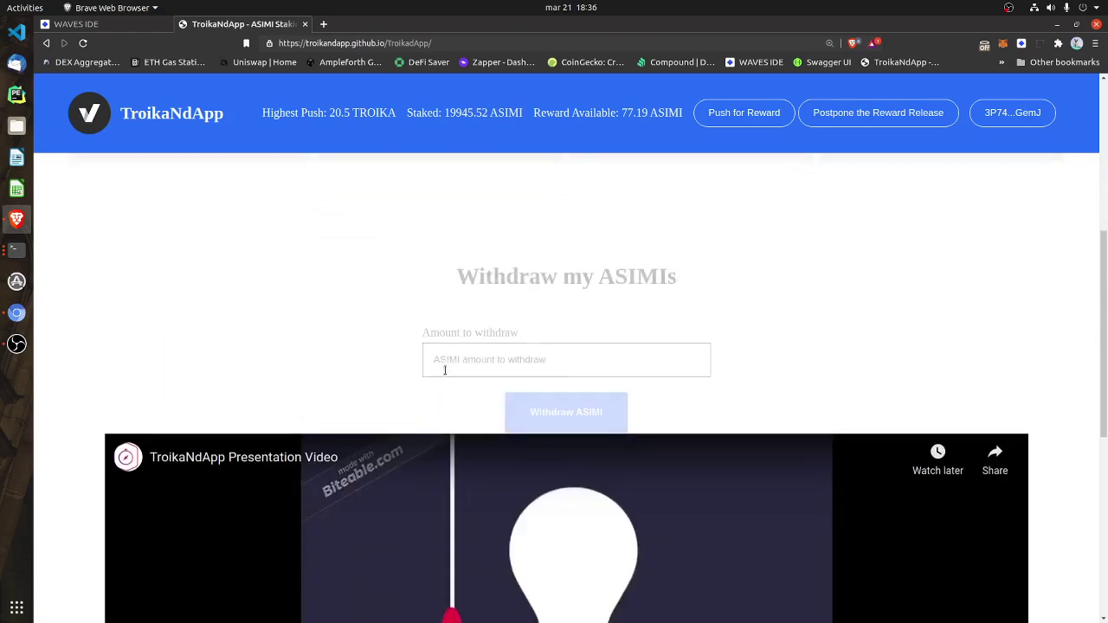
{"action": "left_click", "coordinate": [451, 357]}
{"action": "type", "text": "15"}
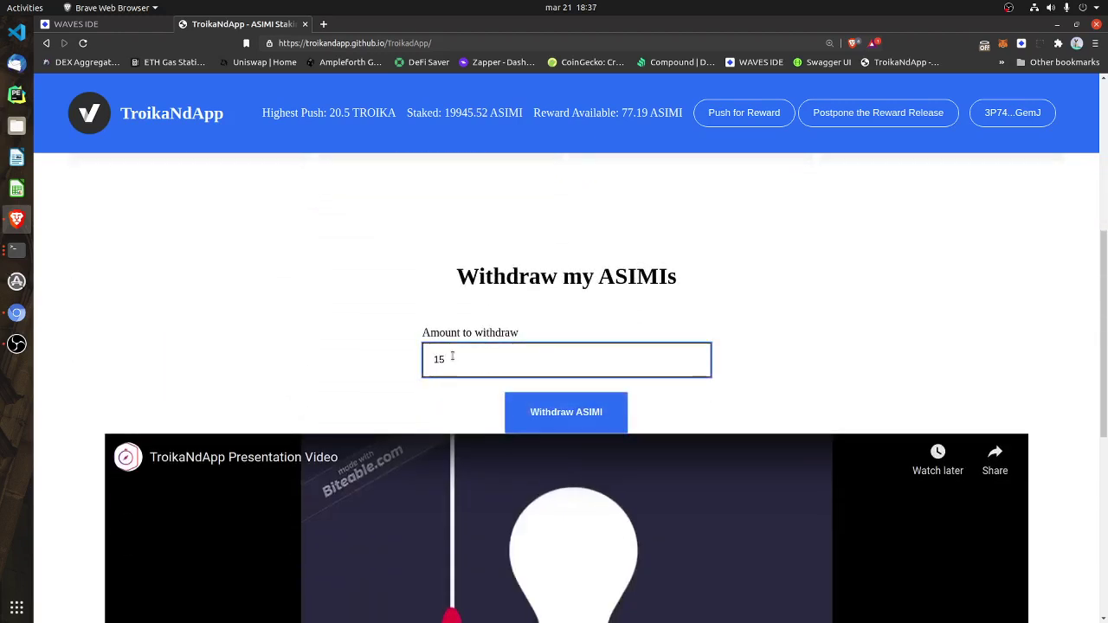
{"action": "left_click", "coordinate": [522, 412]}
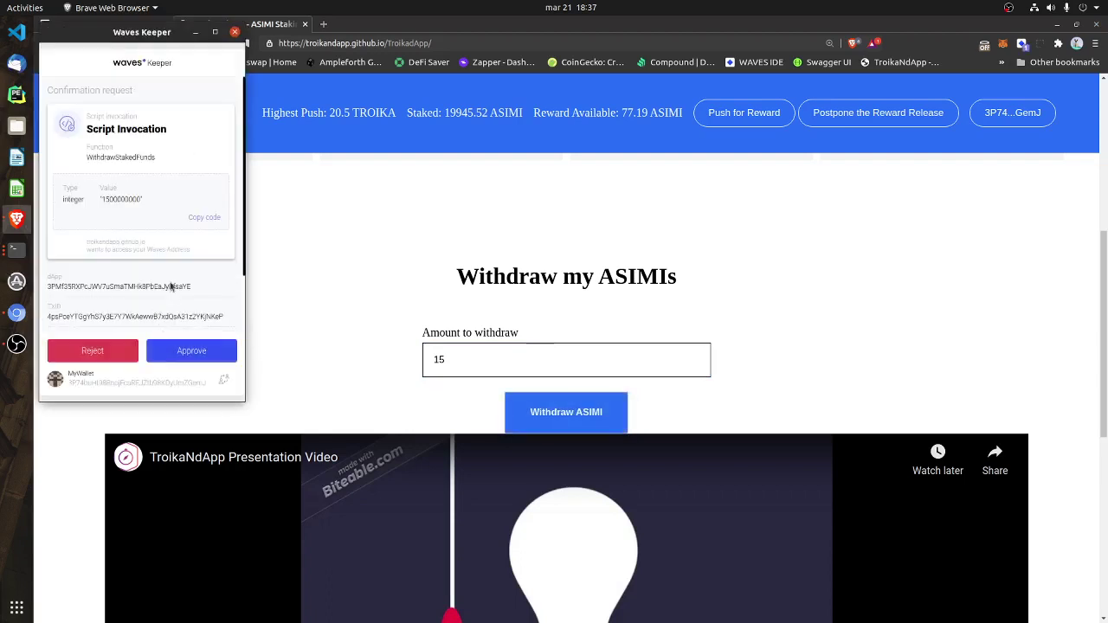
Highlight the fee in the Waves Keeper withdrawal request, approve the request and close the confirmations.
{"action": "scroll", "coordinate": [155, 285], "scroll_direction": "down", "scroll_amount": 2}
{"action": "left_click_drag", "start_coordinate": [51, 277], "coordinate": [83, 278]}
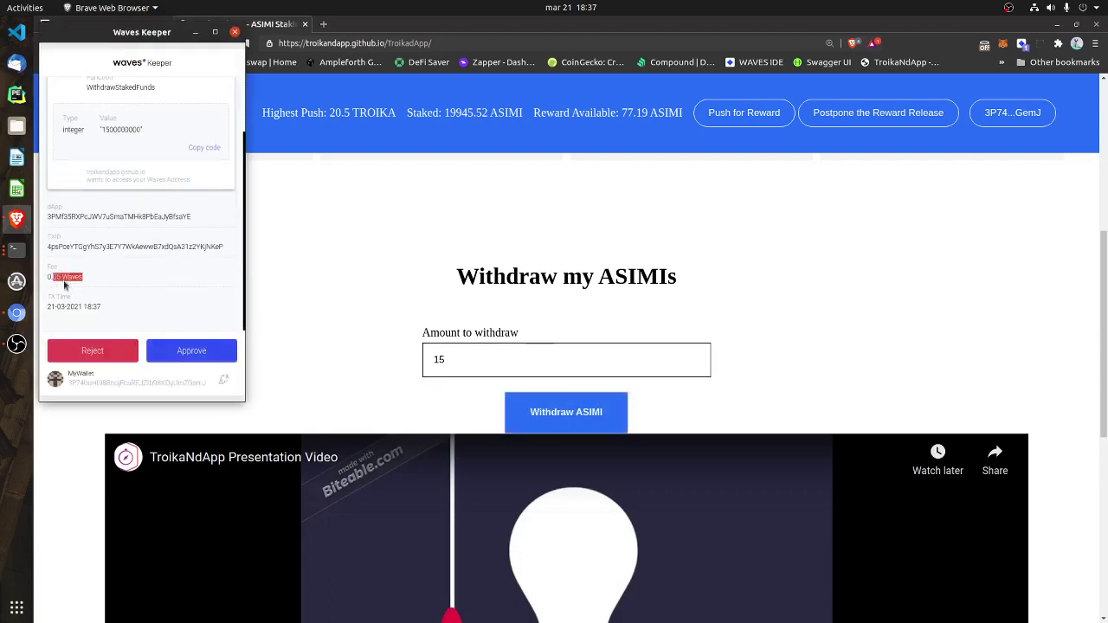
{"action": "left_click", "coordinate": [170, 356]}
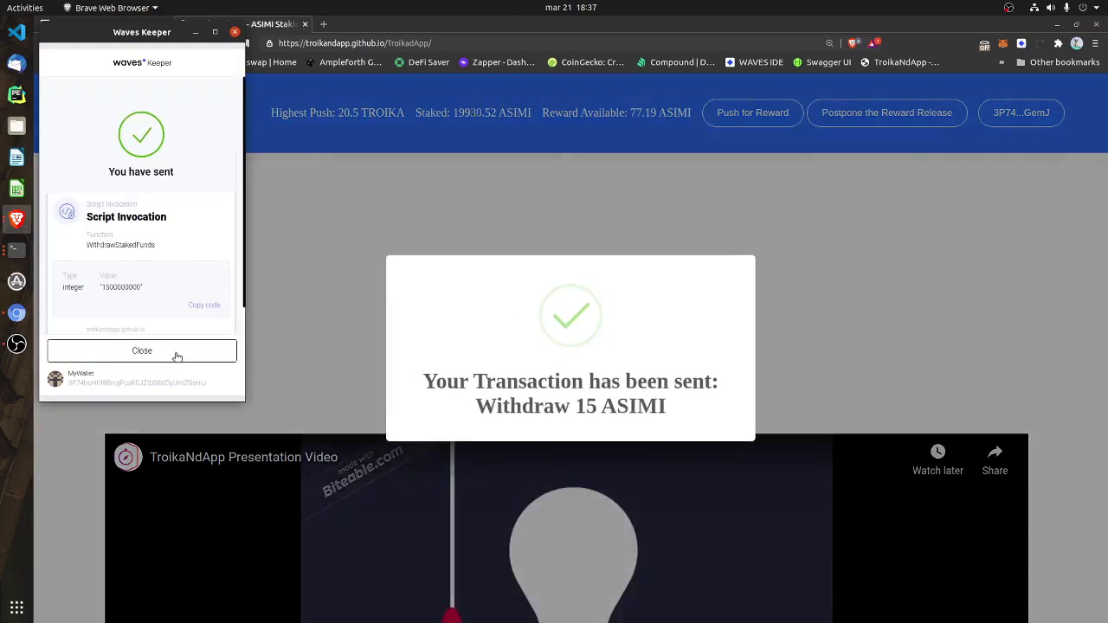
{"action": "left_click", "coordinate": [173, 352]}
{"action": "left_click", "coordinate": [311, 335]}
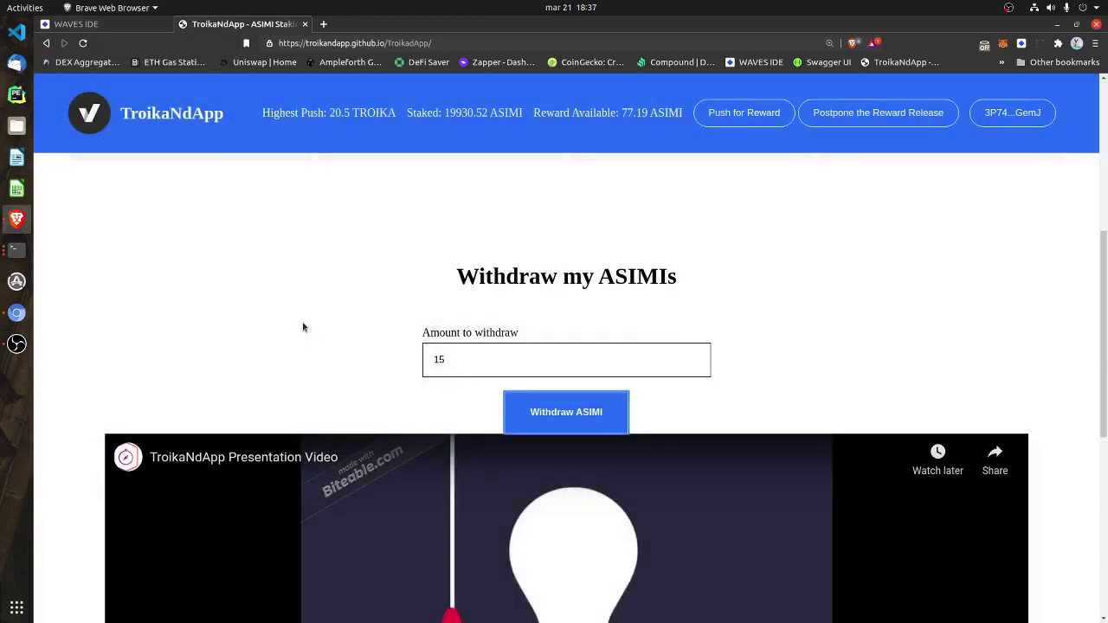
{"action": "scroll", "coordinate": [307, 330], "scroll_direction": "up", "scroll_amount": 5}
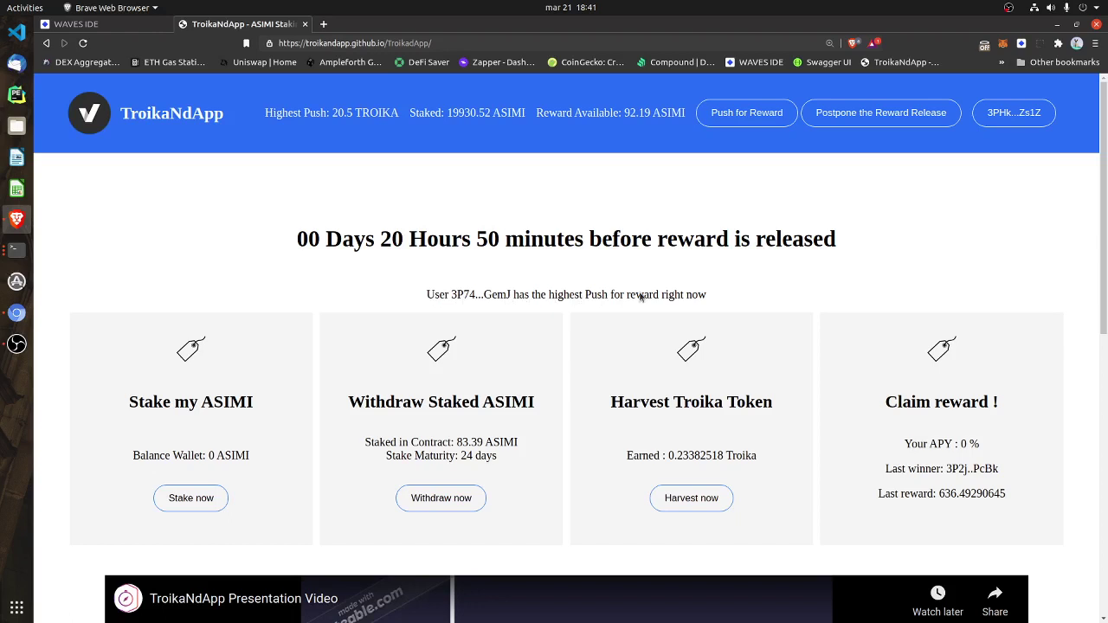
Push for the reward with 21 Troika and approve the payment request in Waves Keeper.
{"action": "scroll", "coordinate": [494, 364], "scroll_direction": "down", "scroll_amount": 2}
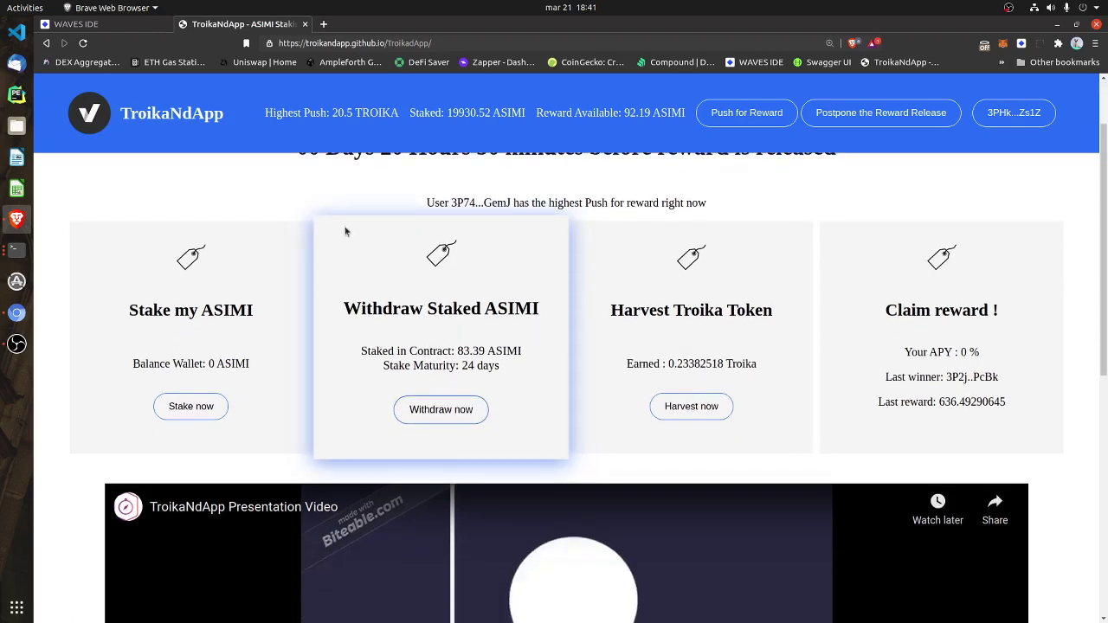
{"action": "left_click", "coordinate": [717, 118]}
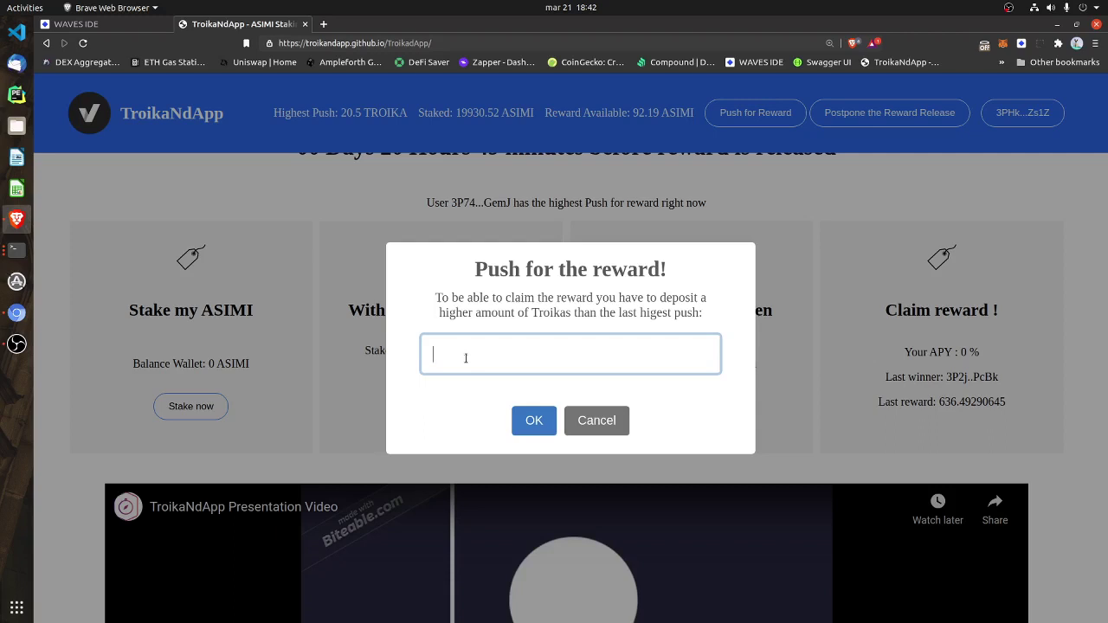
{"action": "type", "text": "21"}
{"action": "left_click", "coordinate": [528, 428]}
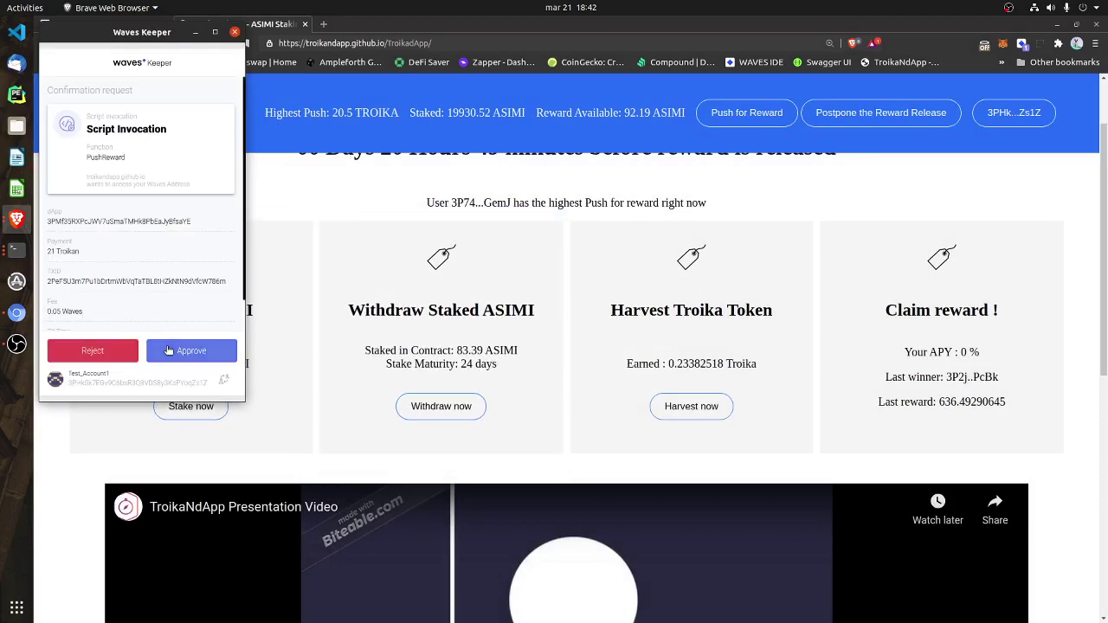
{"action": "left_click", "coordinate": [169, 350]}
{"action": "left_click", "coordinate": [169, 349]}
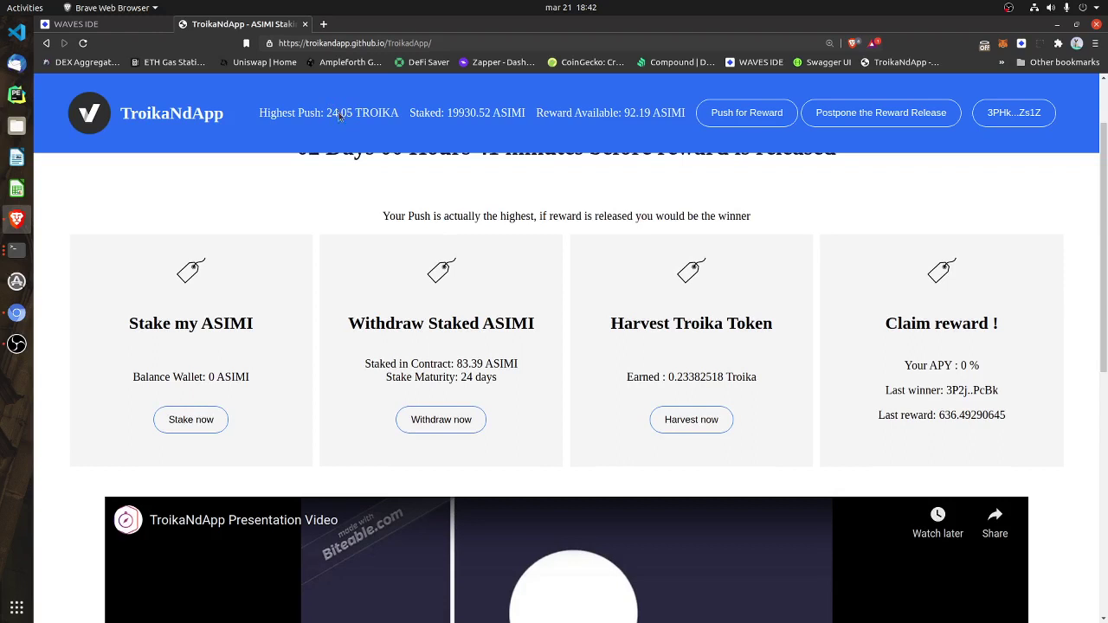
Open the Postpone the Reward Release dialog, highlight its preset amount and cancel without submitting.
{"action": "scroll", "coordinate": [490, 208], "scroll_direction": "up", "scroll_amount": 2}
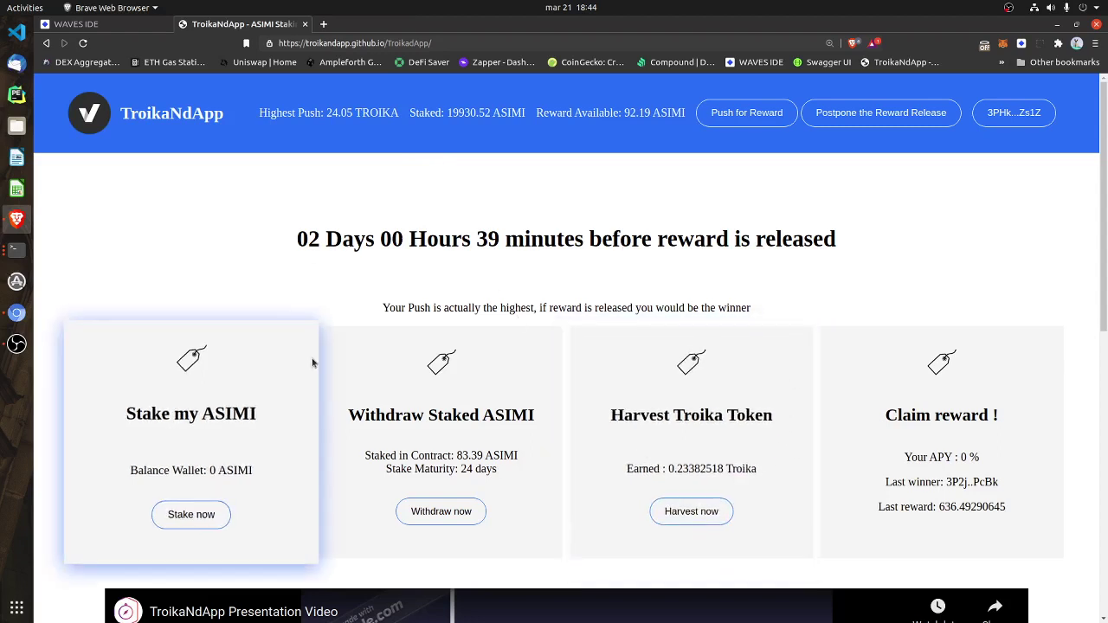
{"action": "scroll", "coordinate": [731, 421], "scroll_direction": "down", "scroll_amount": 1}
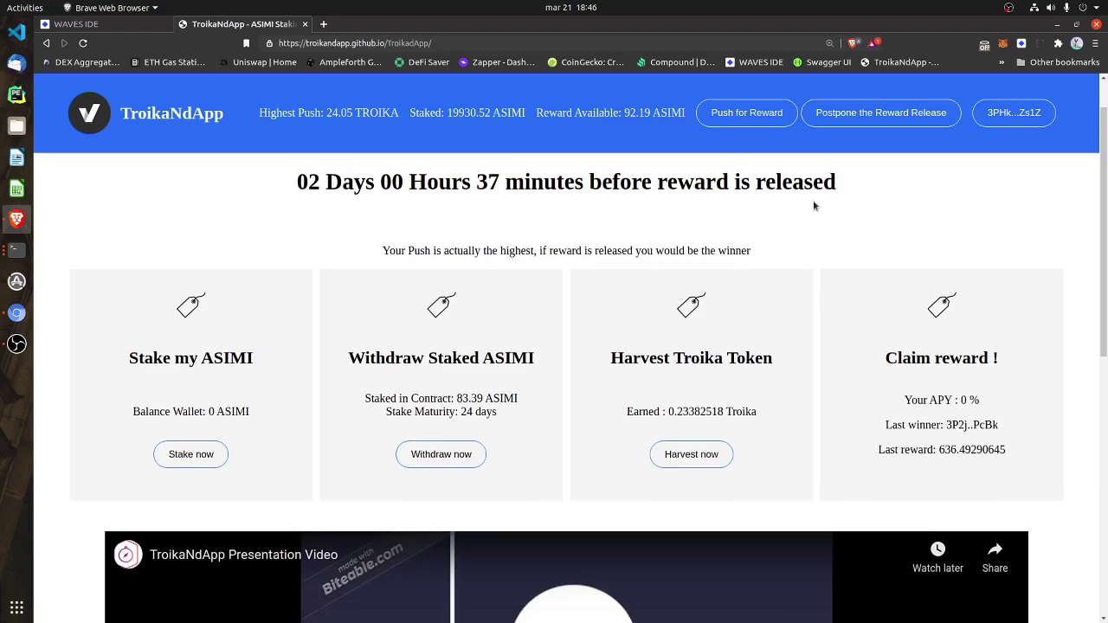
{"action": "scroll", "coordinate": [827, 229], "scroll_direction": "up", "scroll_amount": 2}
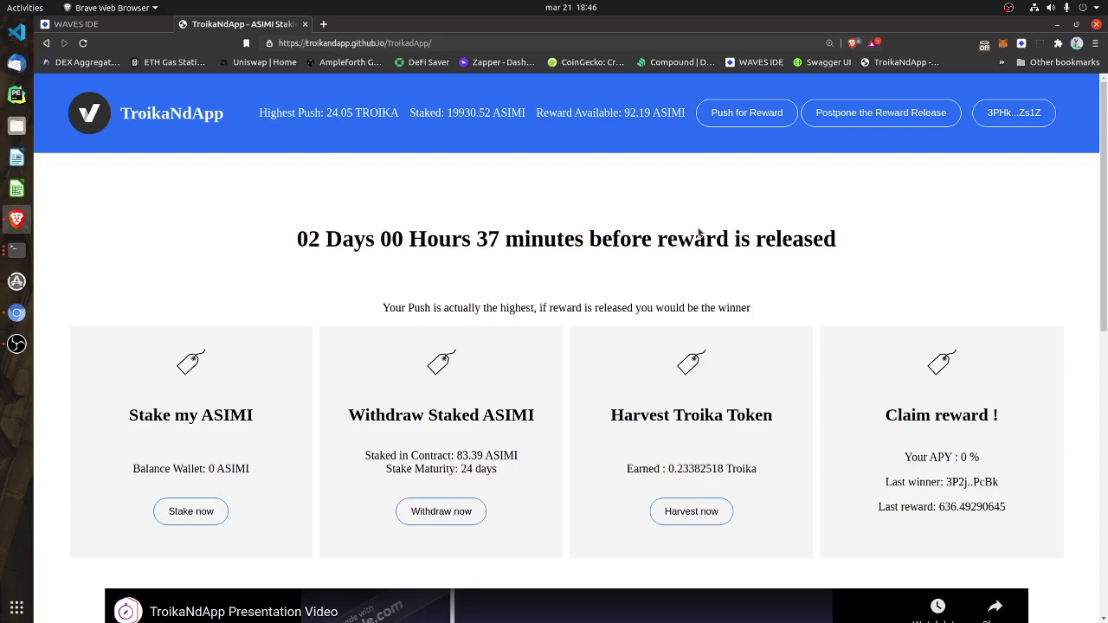
{"action": "left_click", "coordinate": [834, 121]}
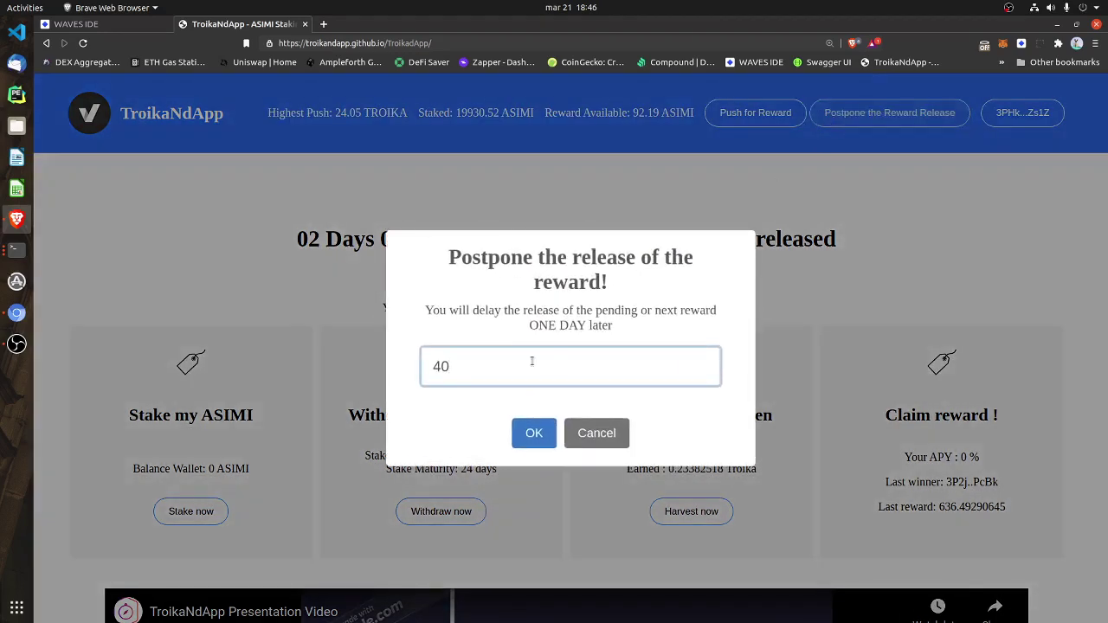
{"action": "left_click_drag", "start_coordinate": [461, 368], "coordinate": [428, 368]}
{"action": "left_click", "coordinate": [595, 434]}
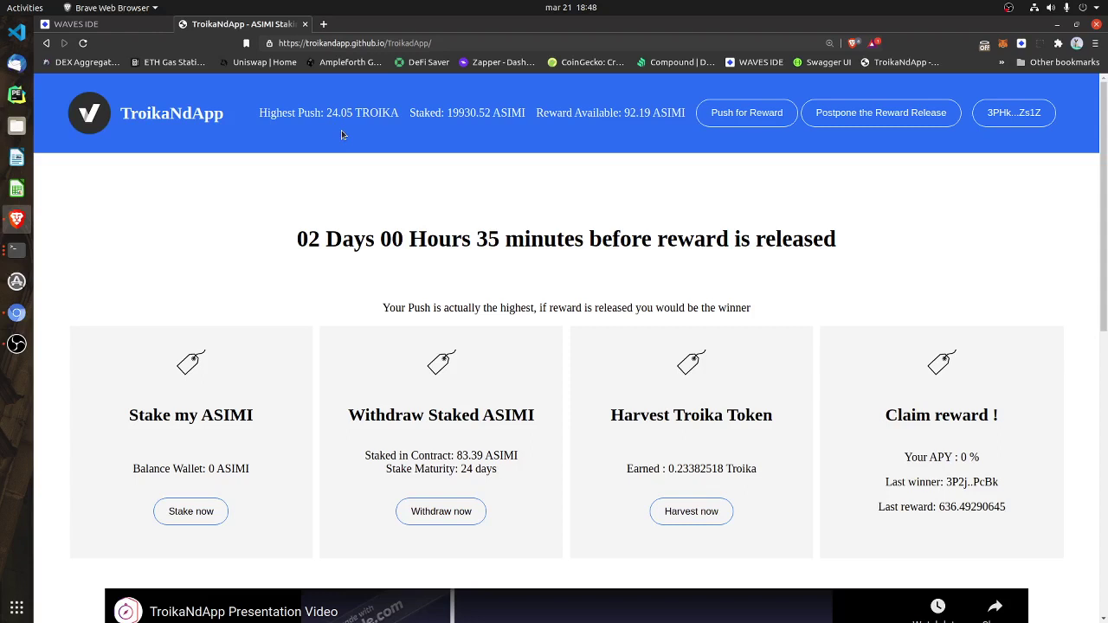
{"action": "scroll", "coordinate": [780, 357], "scroll_direction": "down", "scroll_amount": 1}
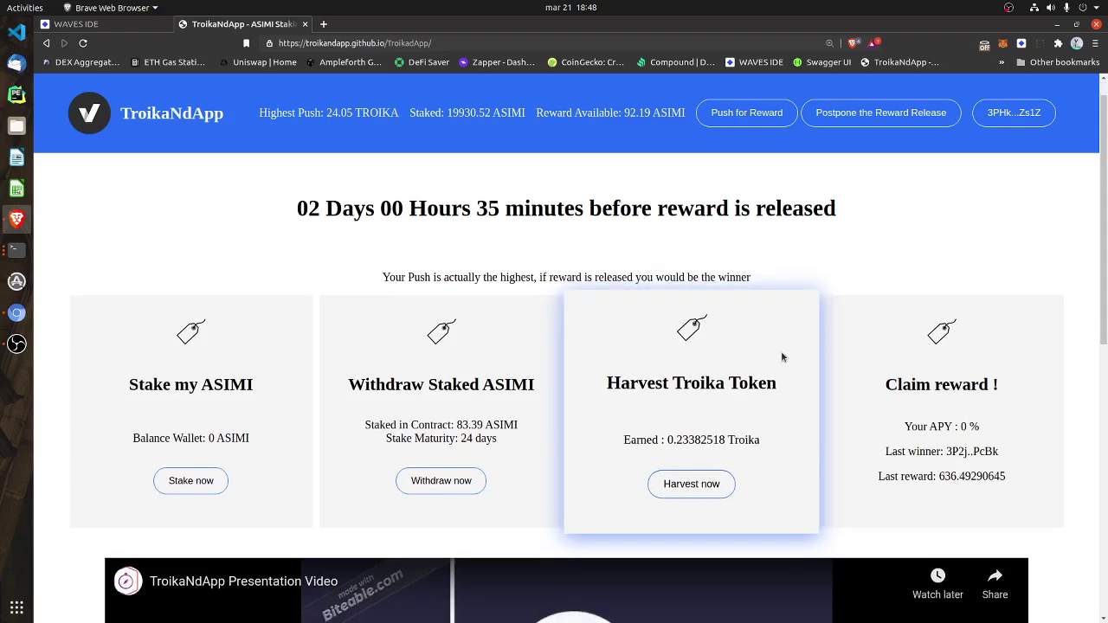
{"action": "scroll", "coordinate": [780, 356], "scroll_direction": "up", "scroll_amount": 1}
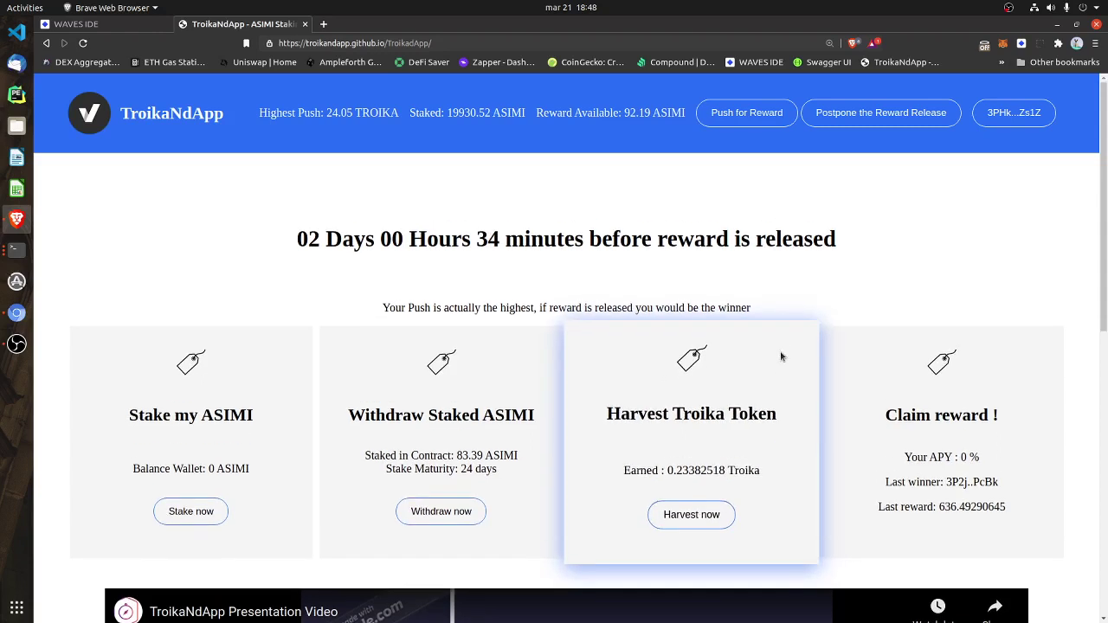